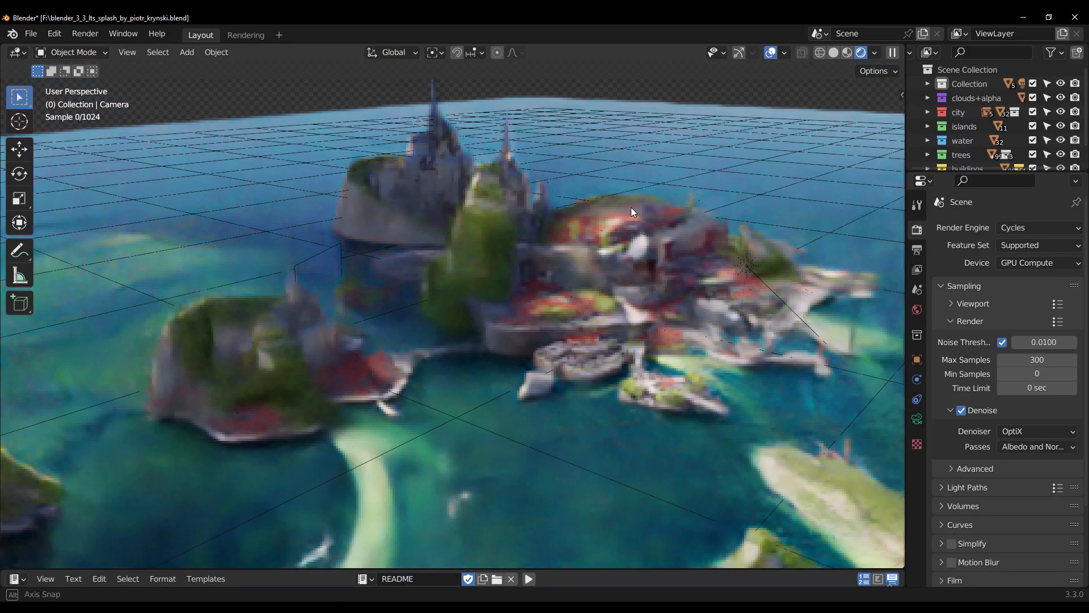
Drag the Solvable Labyrinth Generator's Size field to resize the maze.
middle_drag(631, 206, 323, 302)
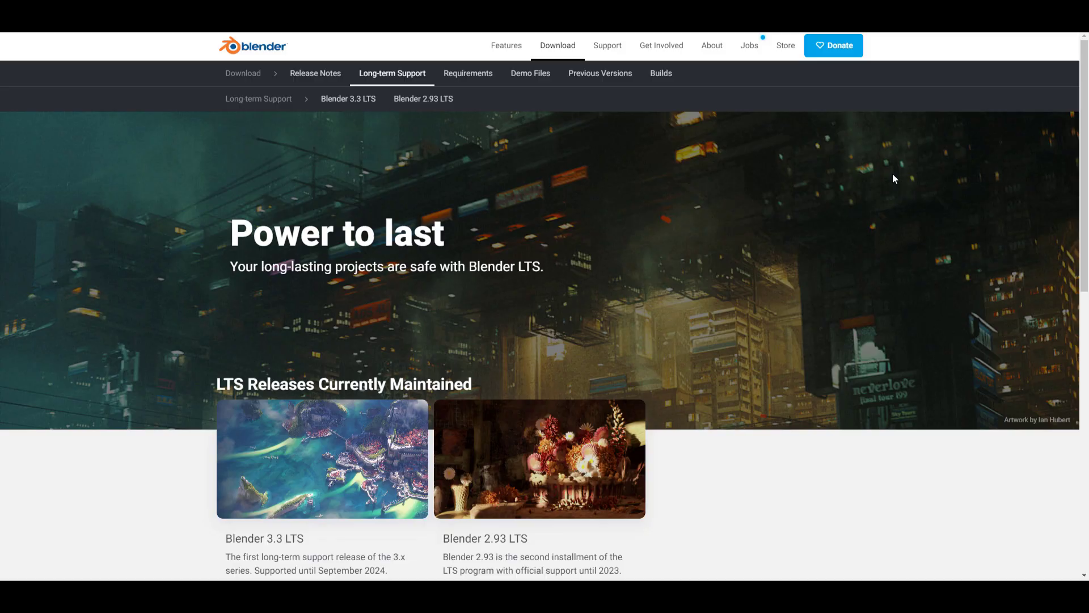
Scroll the 3.3 LTS release notes down to the HAIR WE GO grooming section.
scroll(891, 189, down, 1)
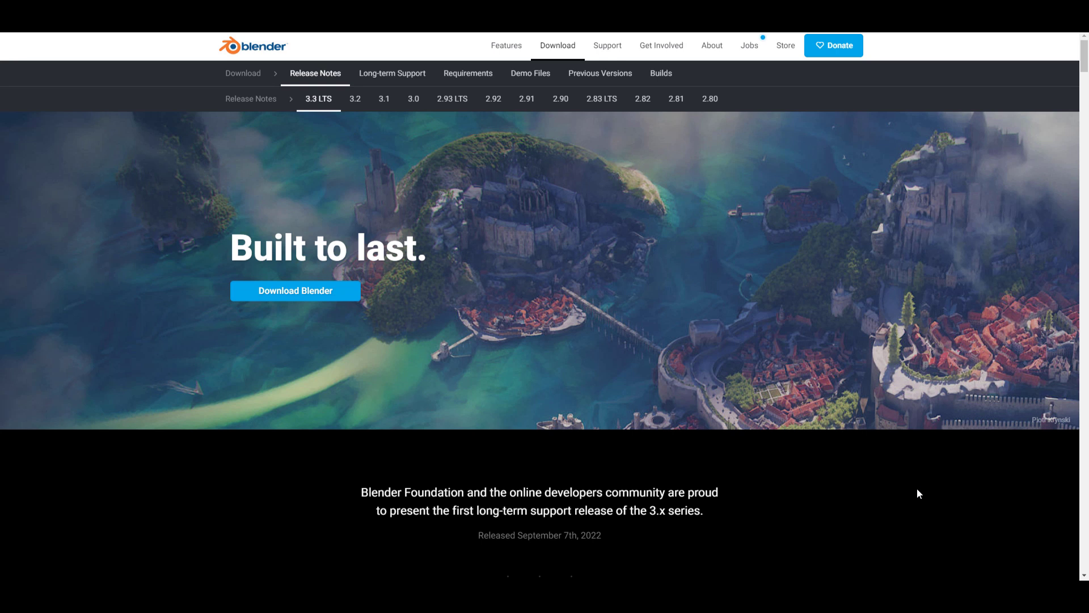
scroll(854, 341, down, 10)
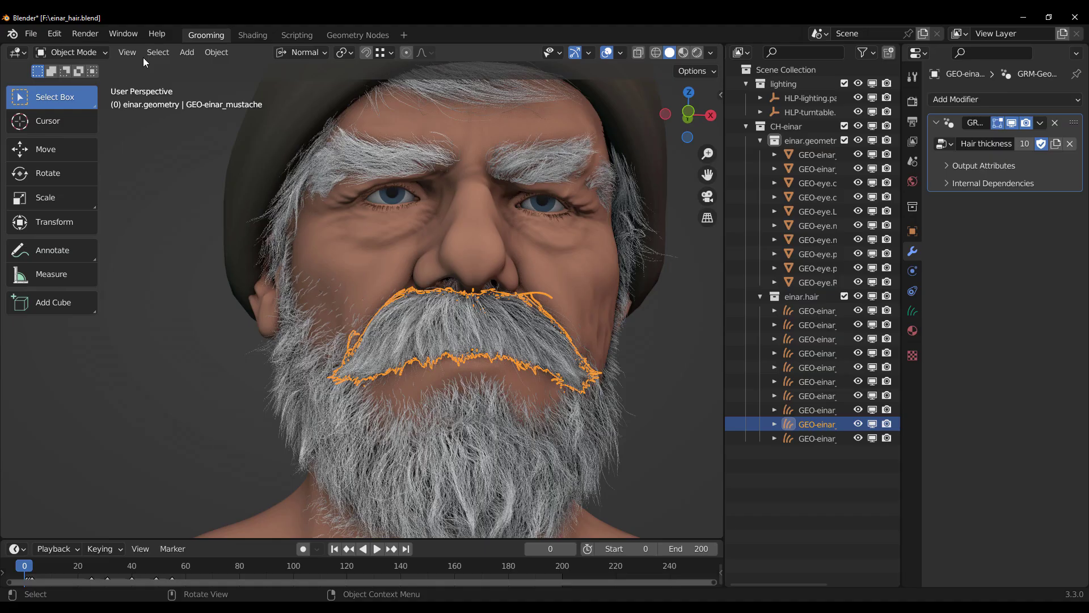
key(ctrl+Tab)
Enable X mirror and comb the old man's eyebrow hair into shape.
click(51, 299)
scroll(468, 340, up, 3)
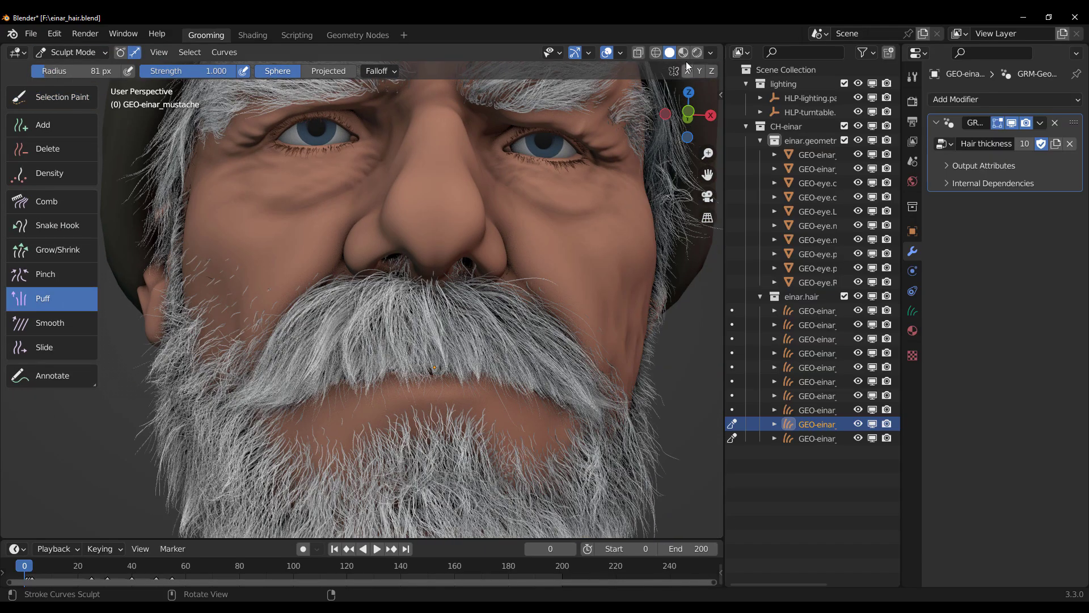
click(687, 70)
middle_drag(348, 368, 480, 326)
scroll(453, 282, down, 5)
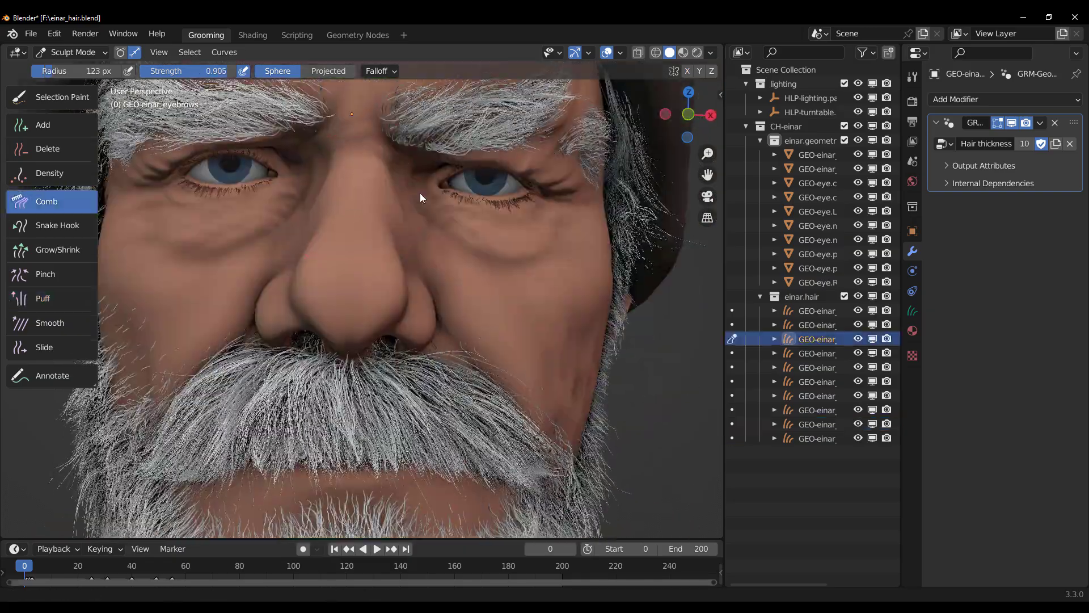
middle_drag(420, 193, 491, 241)
drag(475, 250, 365, 261)
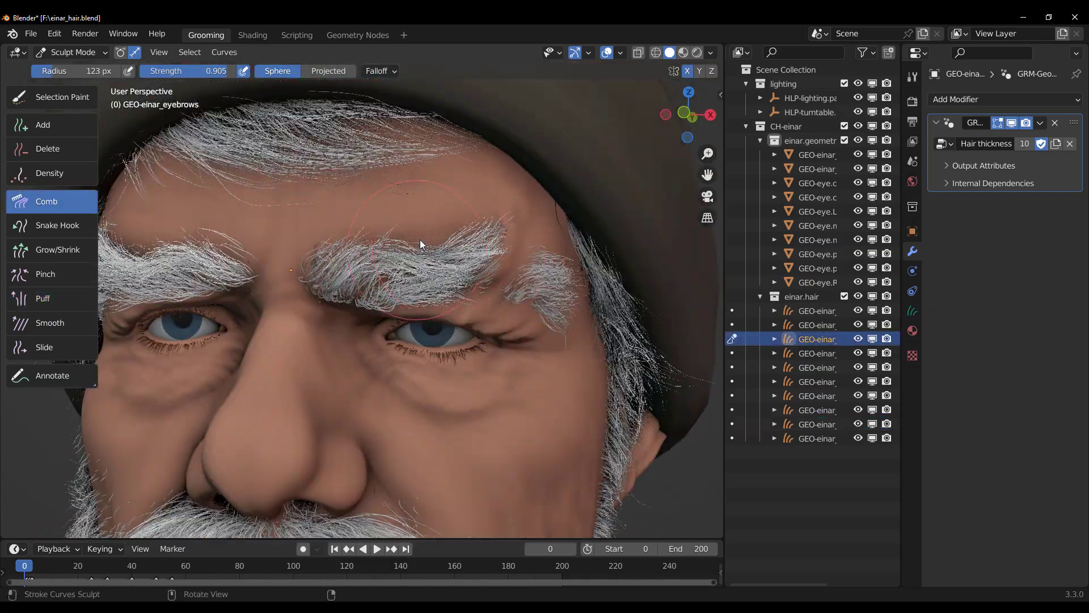
Switch to the Add brush, adjust its strand count, and set the lower Hue to 0.130.
scroll(460, 360, down, 5)
click(43, 125)
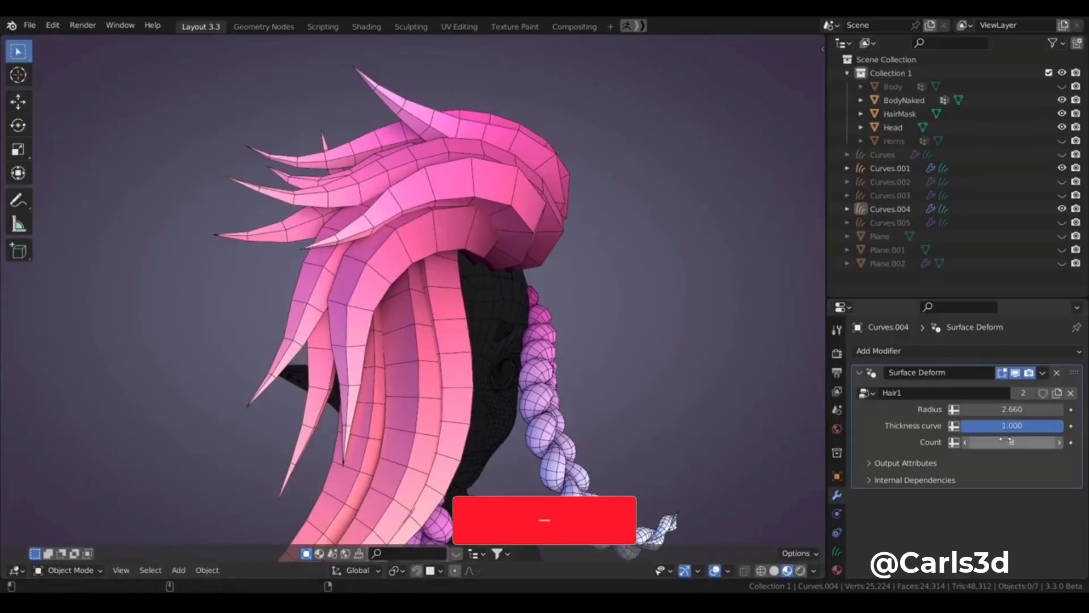
drag(1005, 441, 1007, 441)
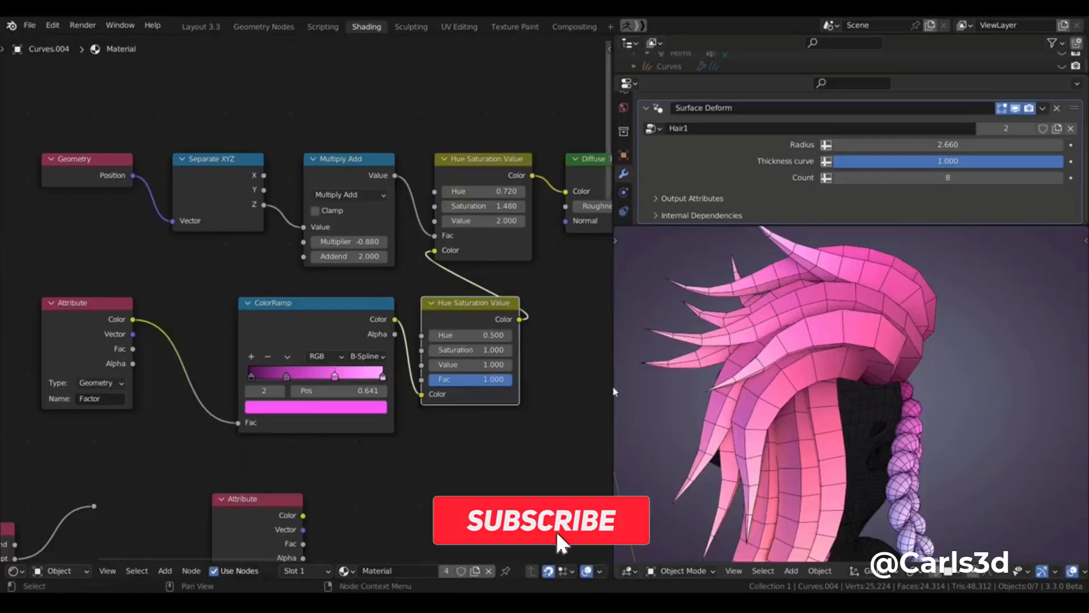
drag(470, 335, 440, 335)
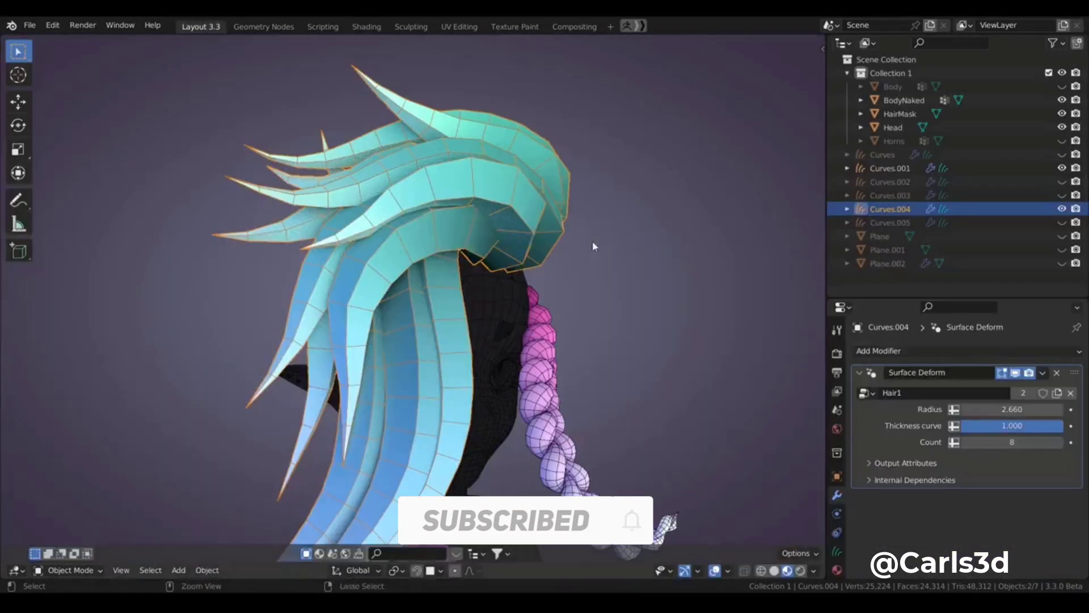
In Layout 3.3, comb the hair spike leftward and the front braid toward the lower right.
click(196, 26)
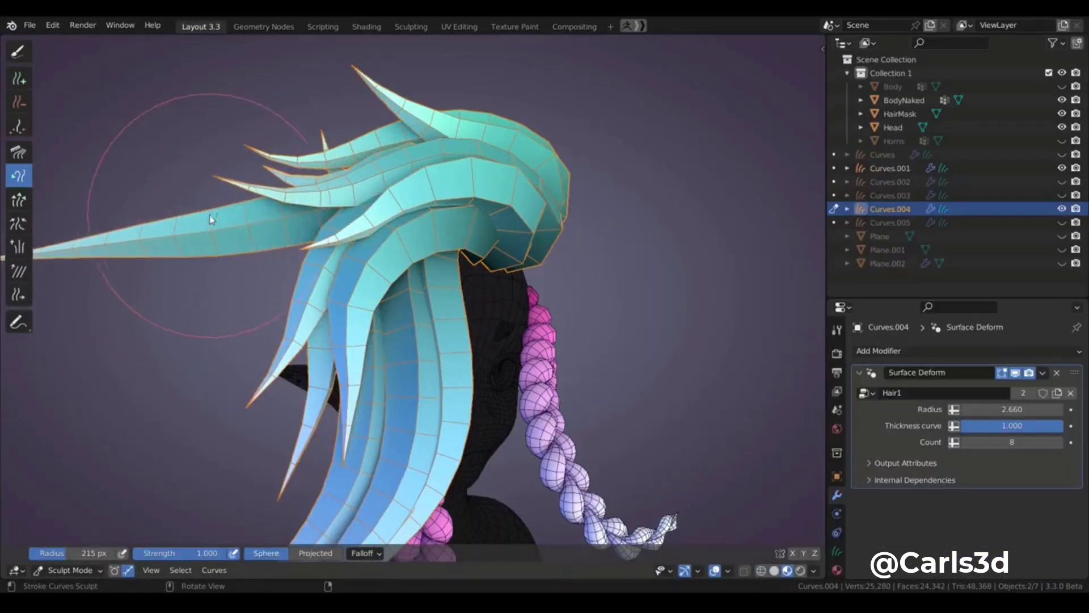
drag(301, 40, 85, 363)
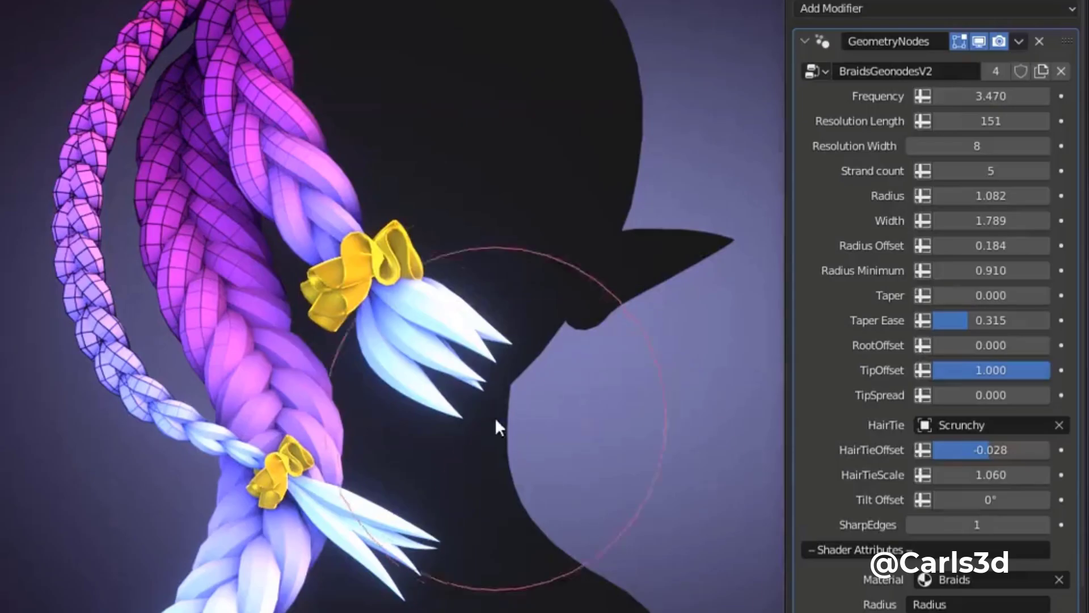
mouse_move(497, 426)
mouse_down()
mouse_move(365, 292)
mouse_move(635, 417)
mouse_move(451, 377)
mouse_move(604, 431)
mouse_move(604, 348)
mouse_up()
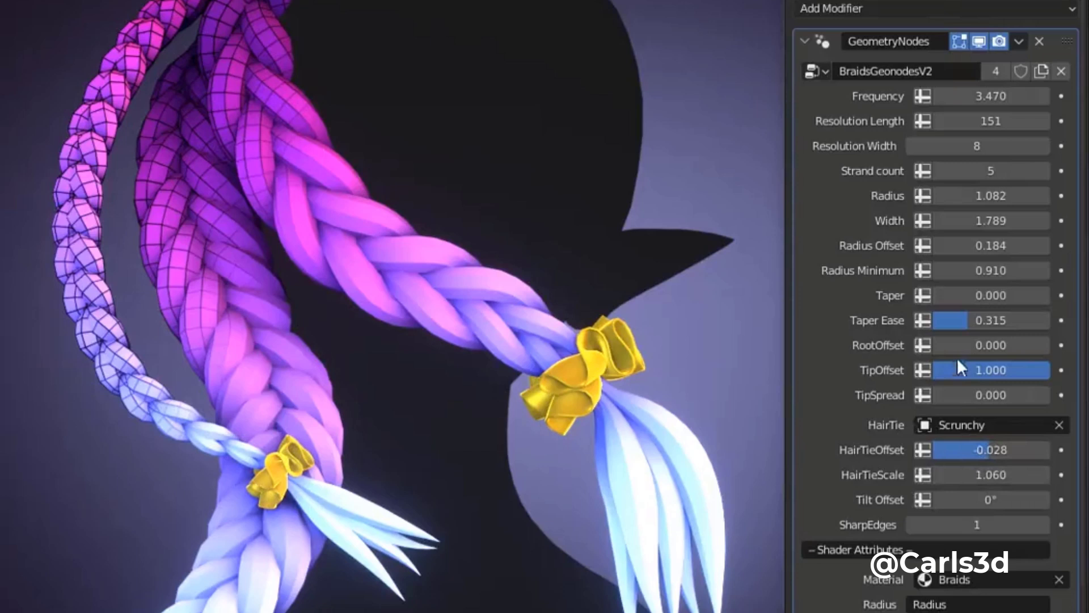
Tune the braids' RootOffset, TipOffset to 0.000, tilt, sharp edges and taper.
drag(991, 345, 964, 370)
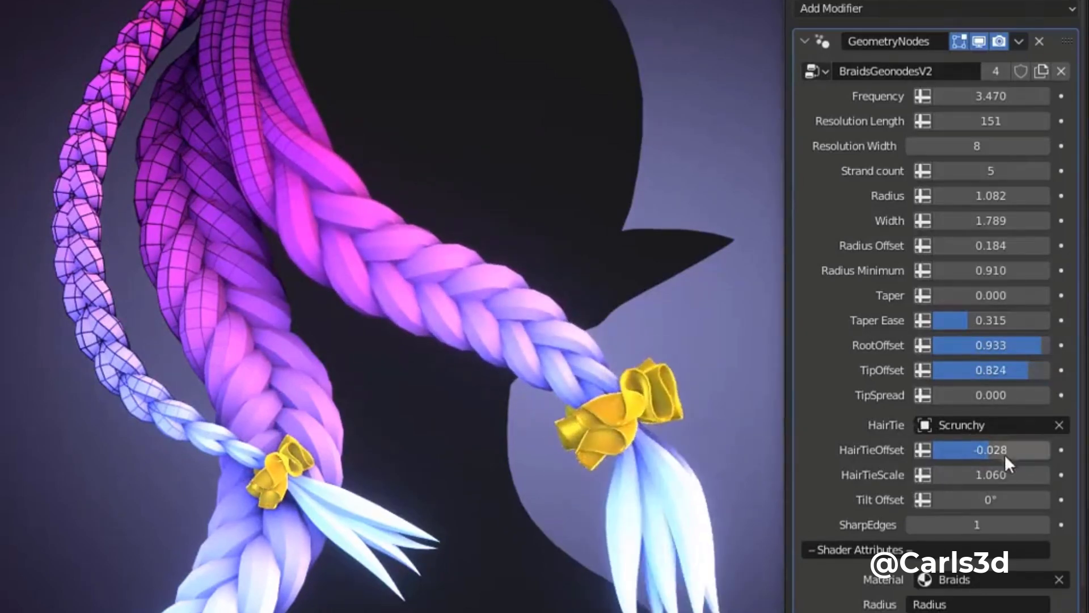
drag(1005, 454, 1021, 499)
click(913, 522)
click(1047, 523)
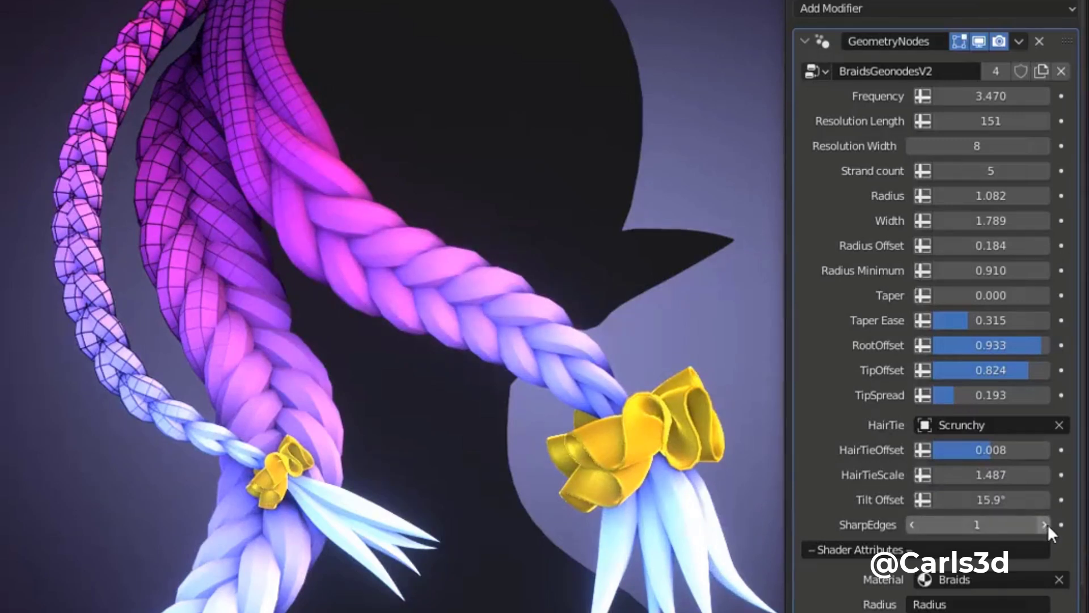
drag(991, 370, 936, 370)
drag(991, 294, 1049, 295)
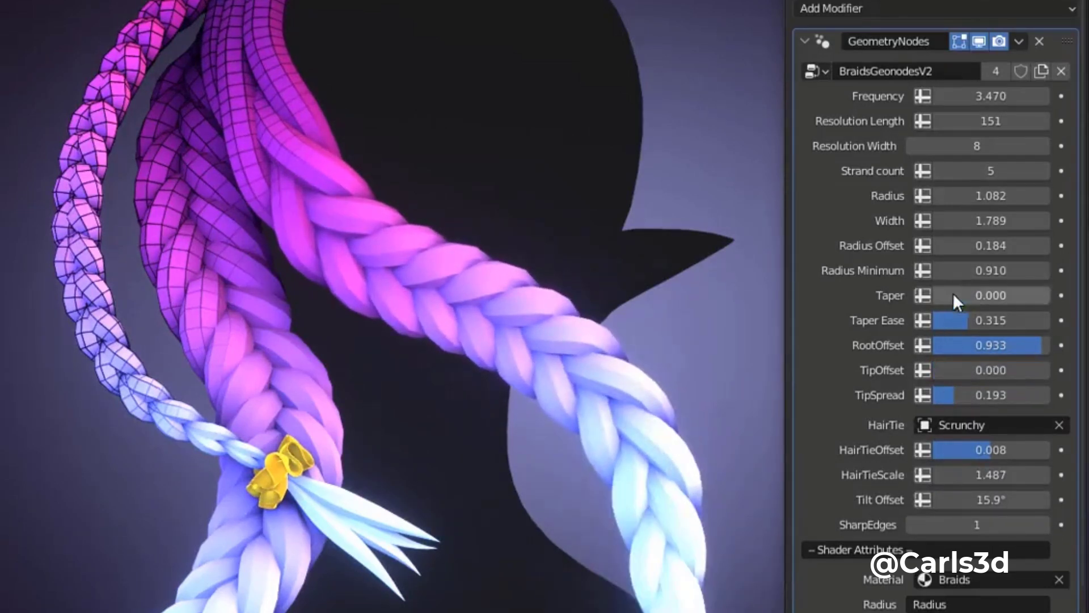
drag(1035, 352, 1018, 351)
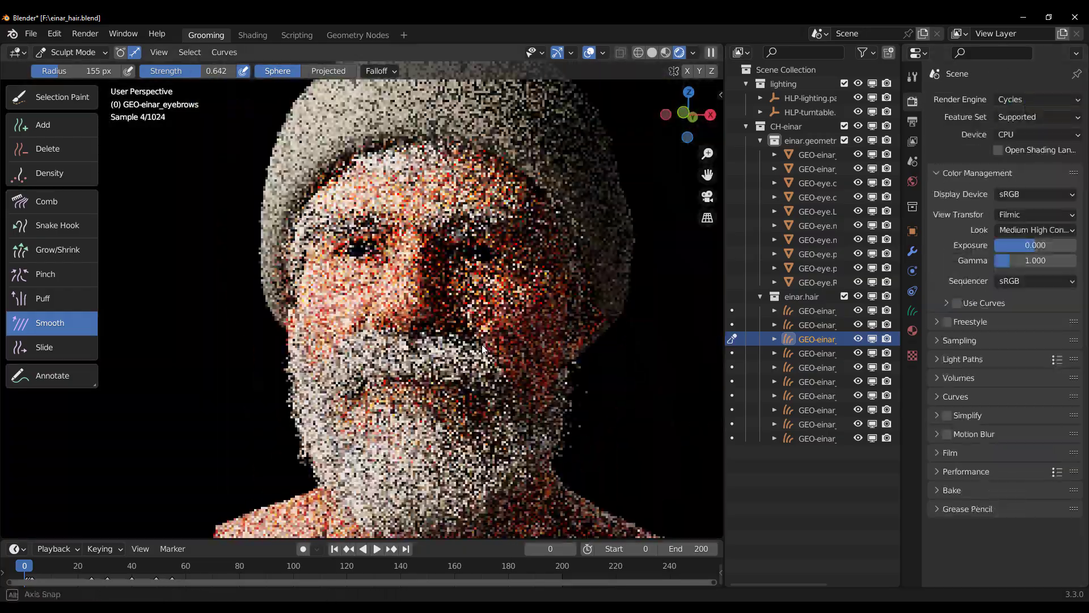
Render the viewport in Cycles with GPU Compute as the device.
click(1036, 134)
click(1010, 149)
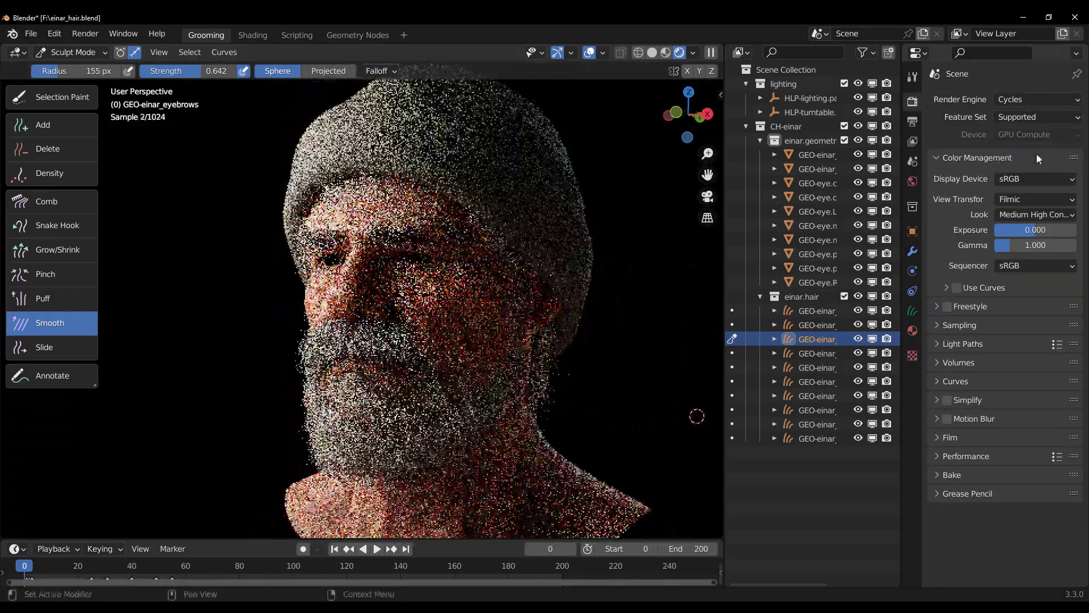
click(982, 156)
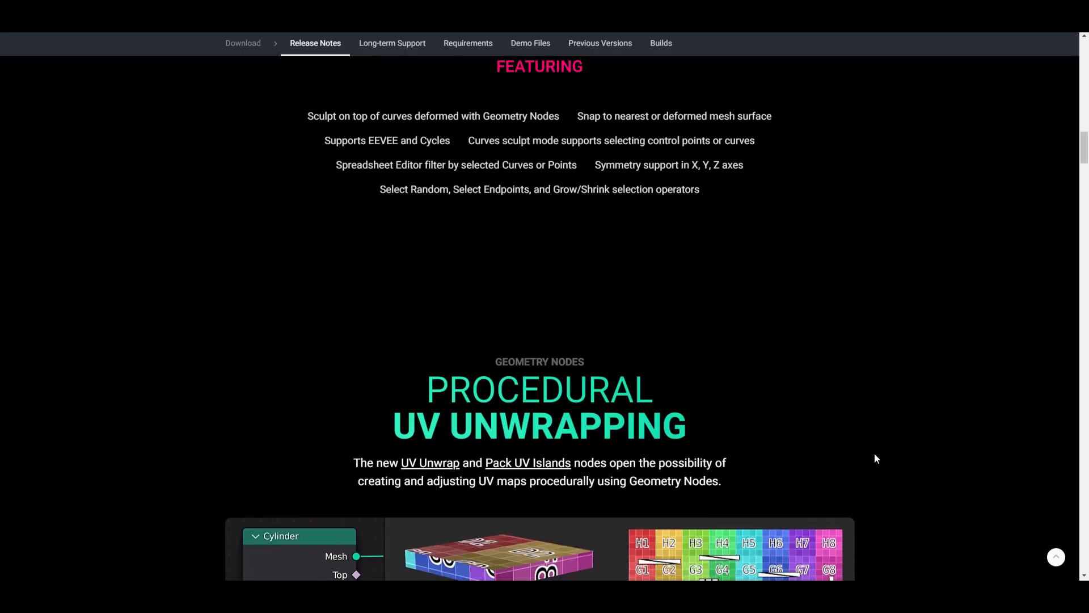
Scroll the 3.3 release notes down to Procedural UV Unwrapping.
scroll(874, 452, down, 5)
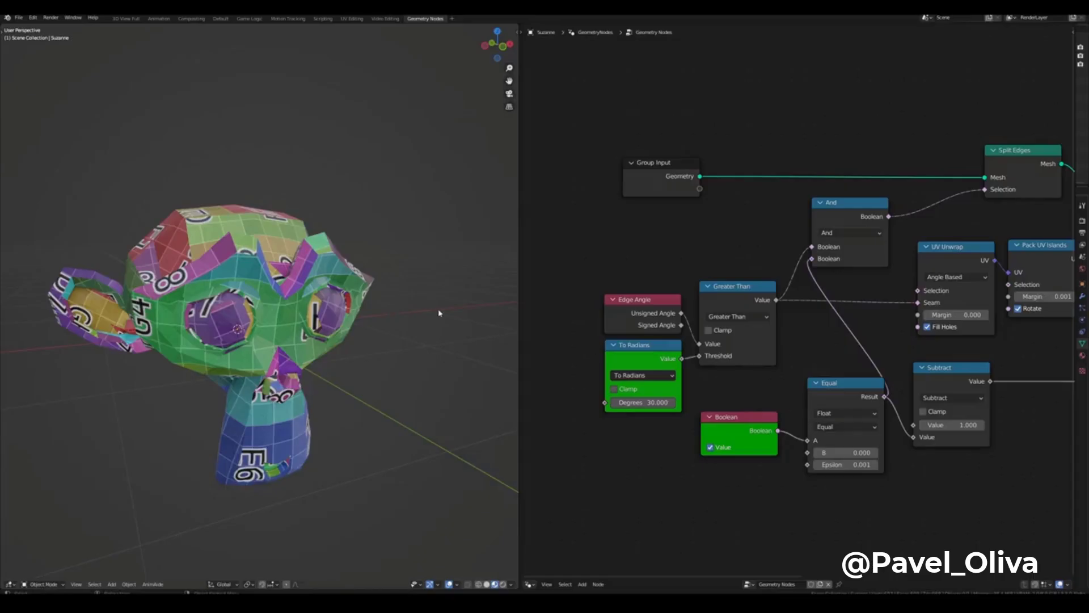
Face Suzanne from the front and enter 20 in the To Radians Degrees threshold.
middle_drag(439, 312, 646, 272)
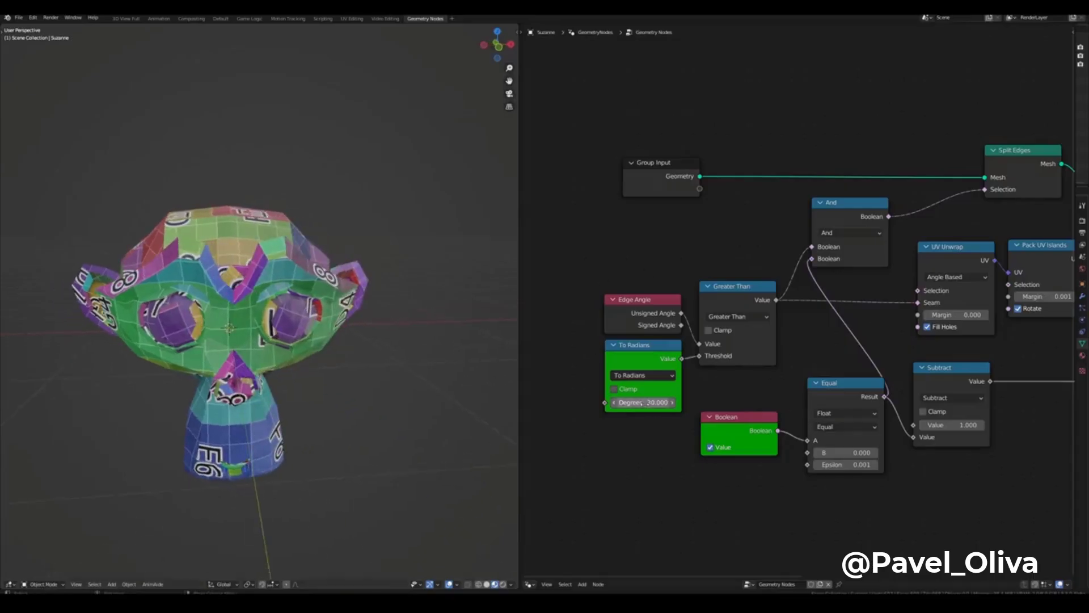
mouse_move(621, 402)
mouse_down()
mouse_move(689, 402)
mouse_move(628, 403)
mouse_move(638, 402)
mouse_up()
text(20)
key(Return)
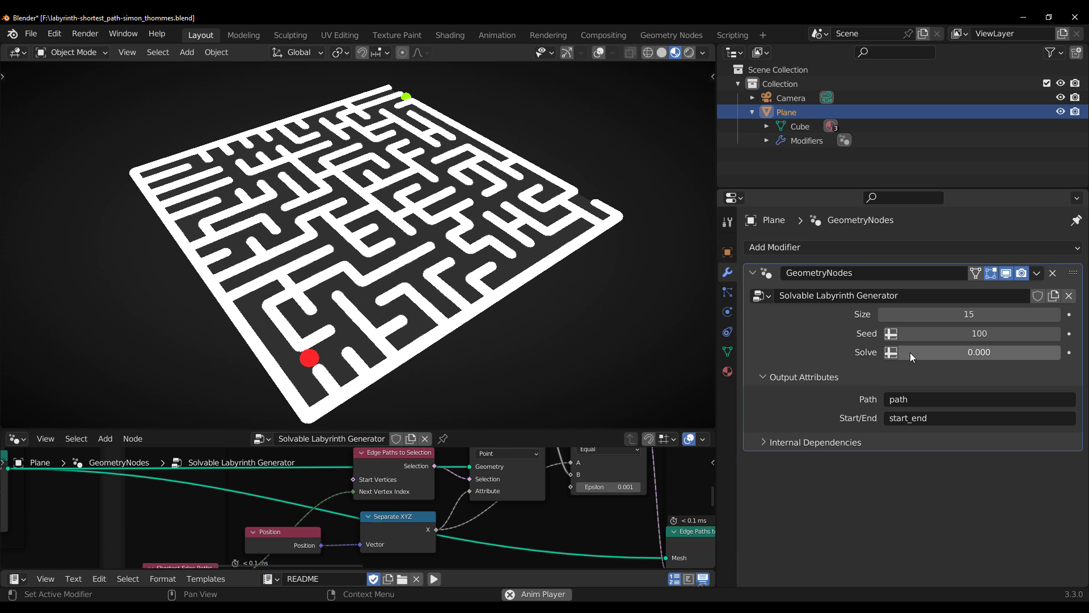
Show the labyrinth's solution path and set Size 23 and Seed 255.
drag(910, 352, 932, 352)
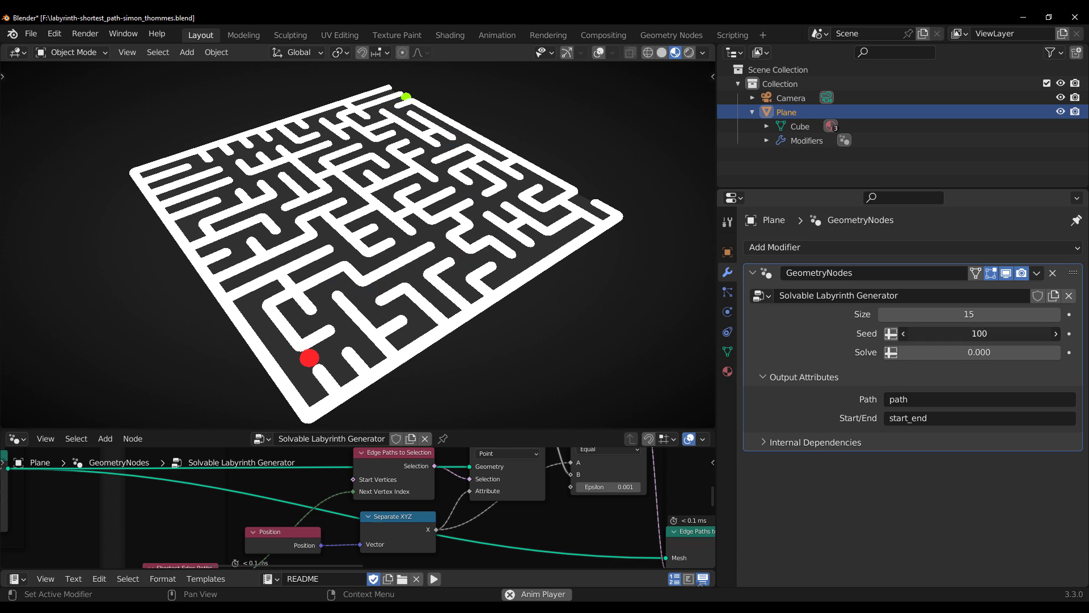
drag(980, 333, 1001, 333)
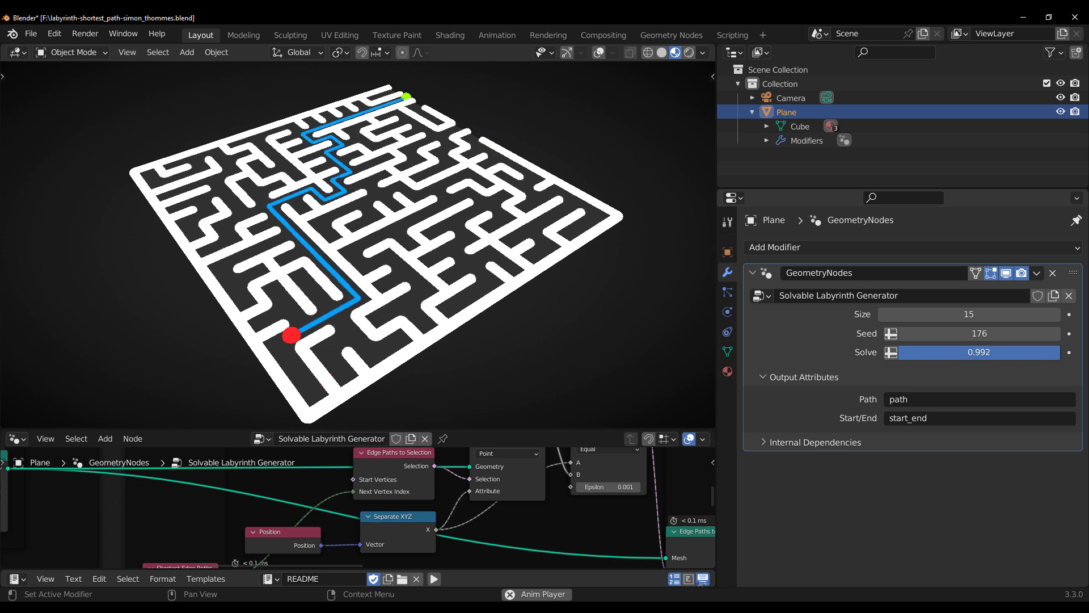
drag(980, 311, 1001, 311)
drag(958, 333, 981, 333)
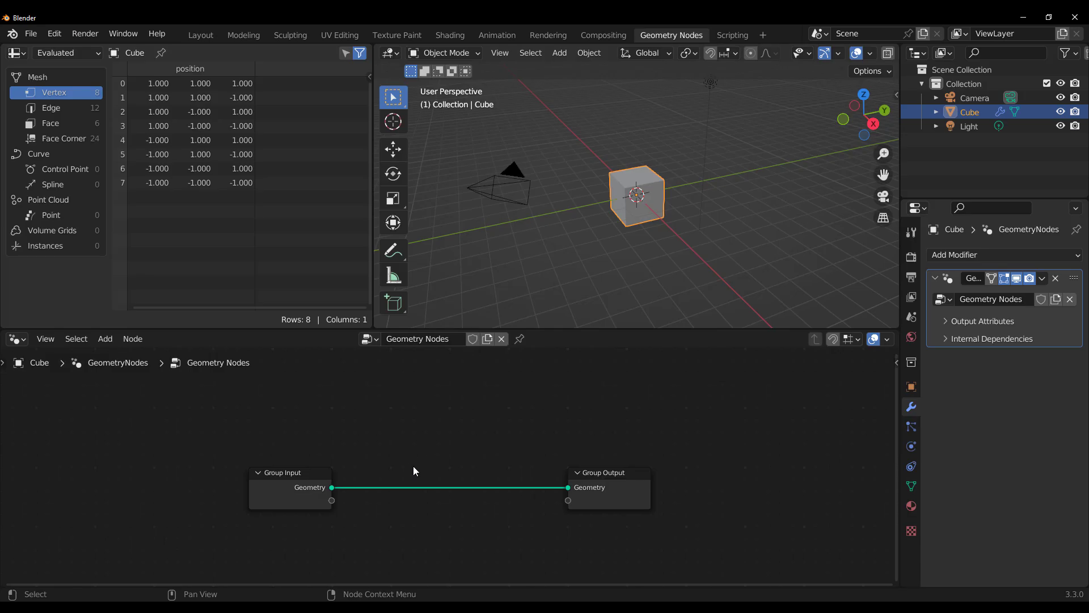
key(shift+a)
Insert a Volume Cube on the link with Volume to Mesh, stretching Max Y to 4.5.
click(338, 297)
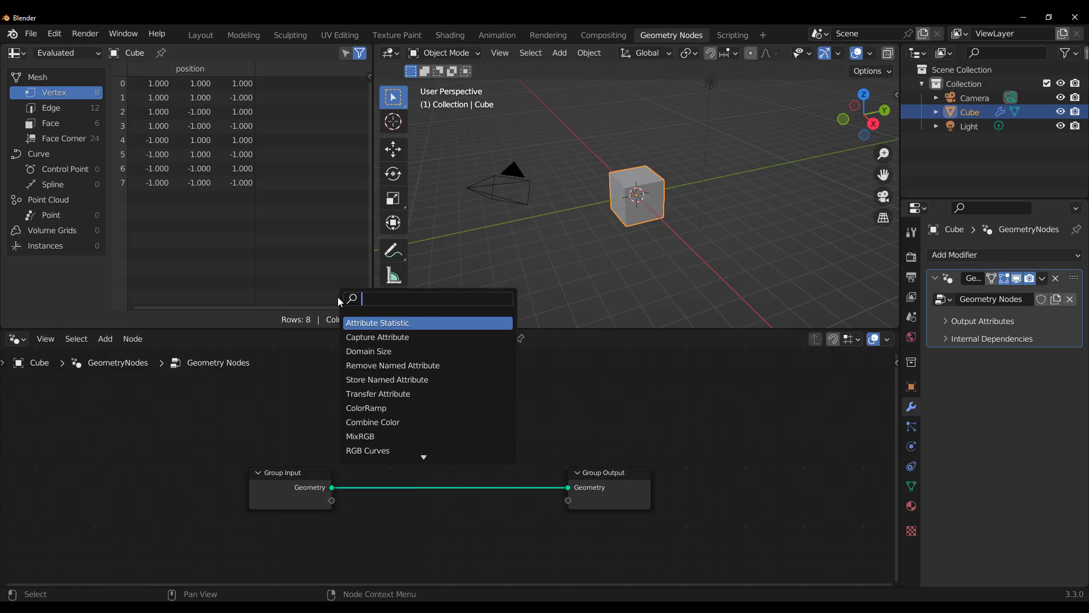
text(volume)
key(Return)
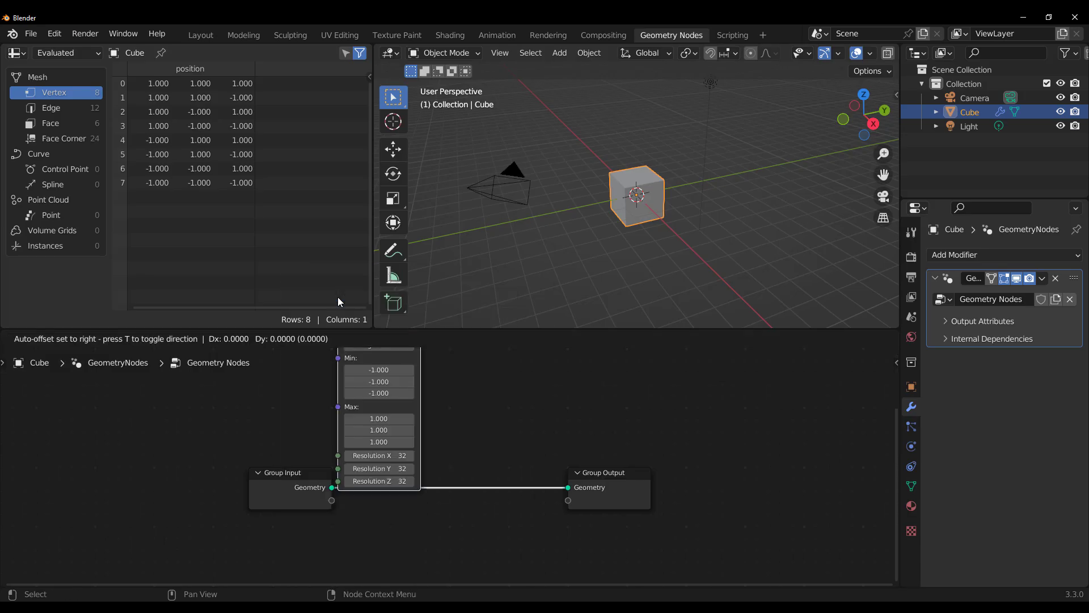
click(391, 346)
click(688, 483)
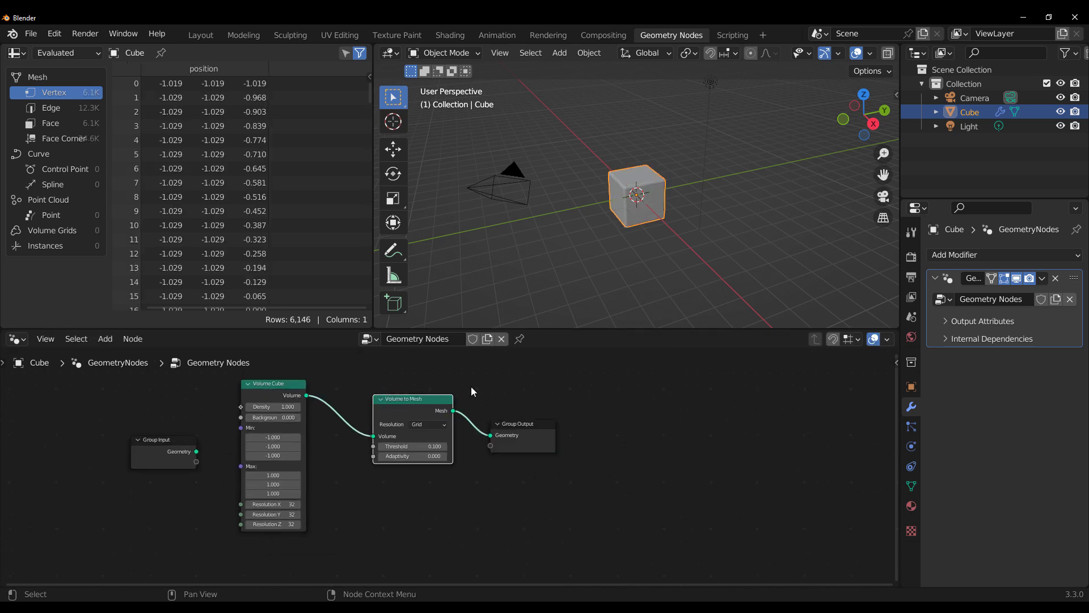
scroll(436, 439, up, 3)
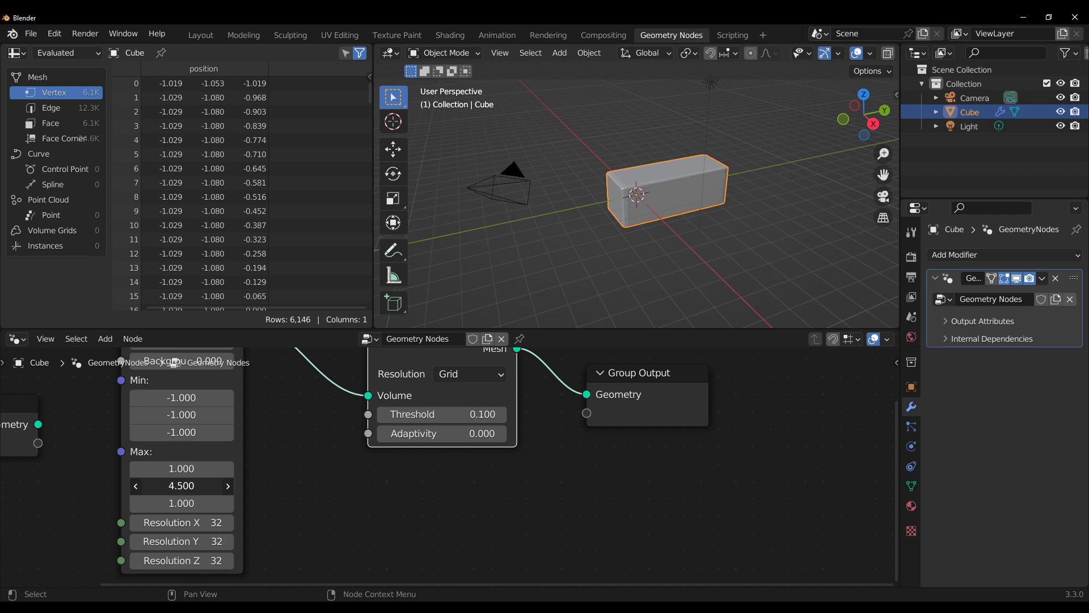
drag(175, 468, 154, 468)
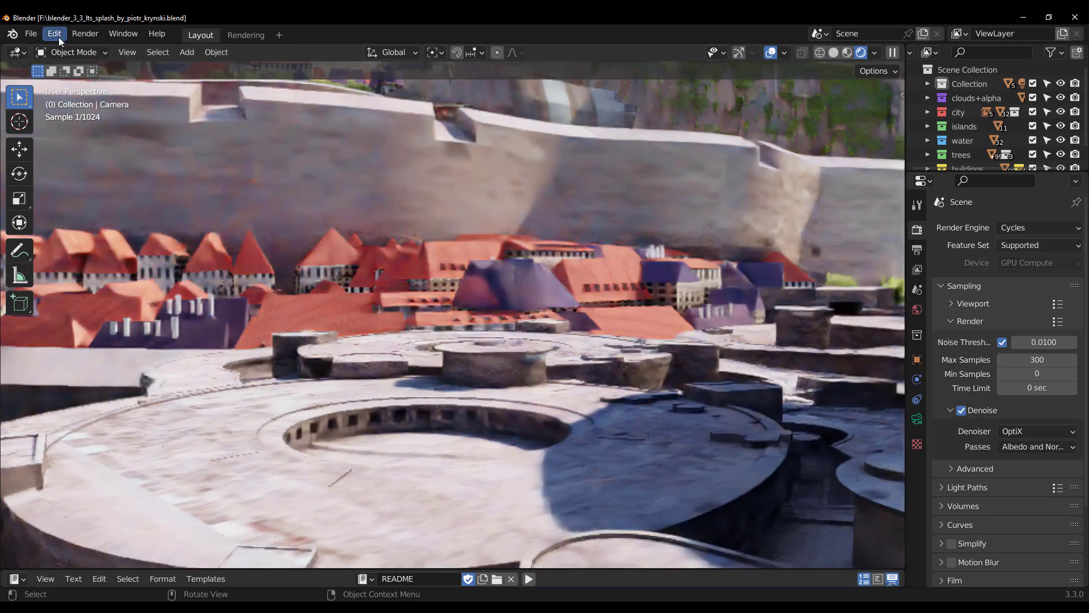
In Preferences > System, try oneAPI, then set Cycles Render Devices to HIP.
click(59, 36)
click(90, 235)
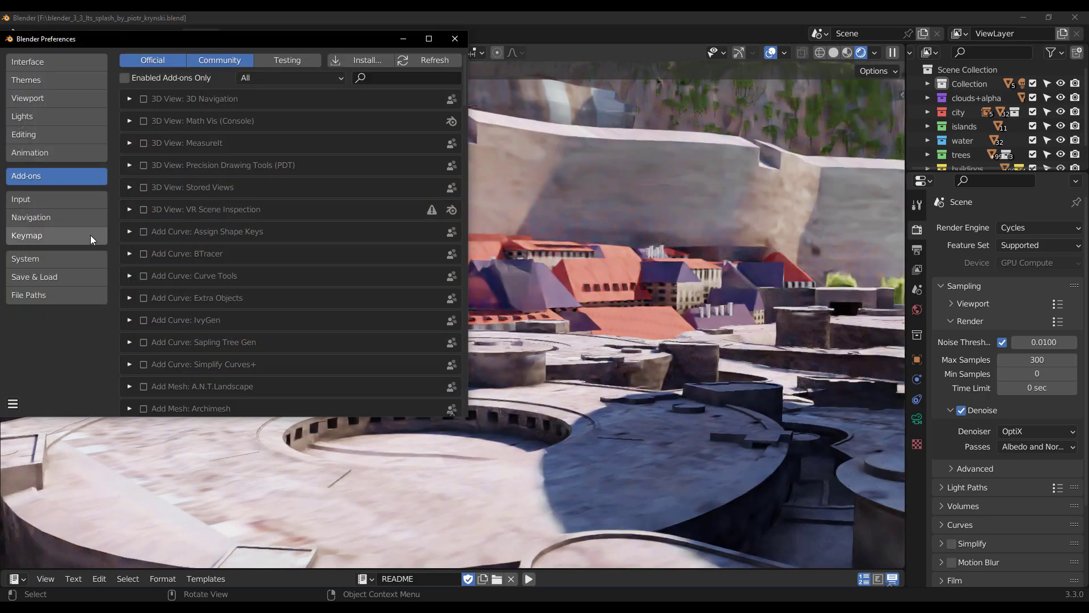
click(66, 254)
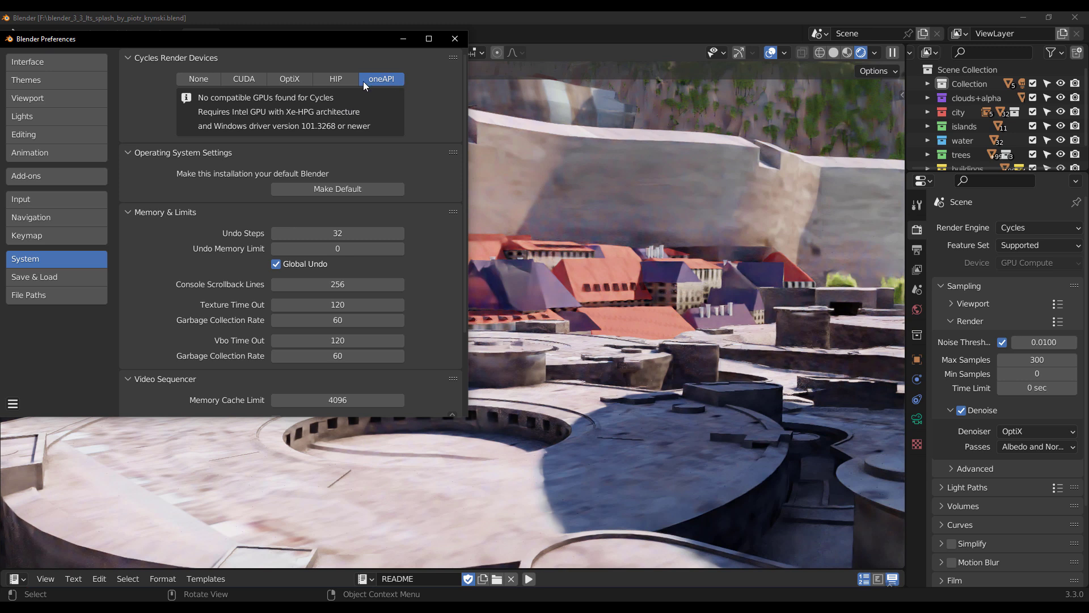
click(340, 81)
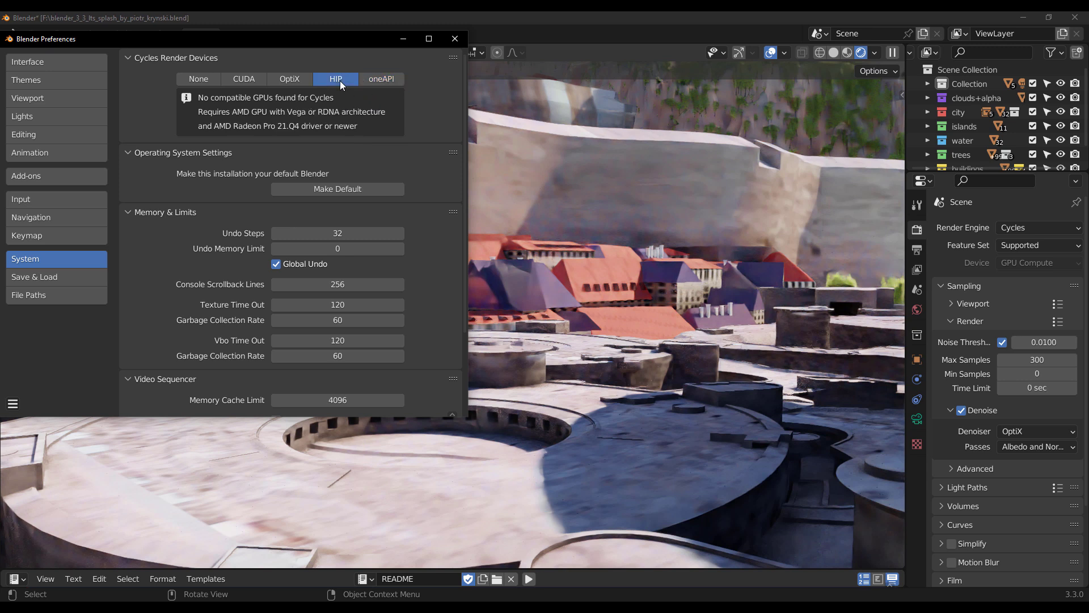
click(379, 78)
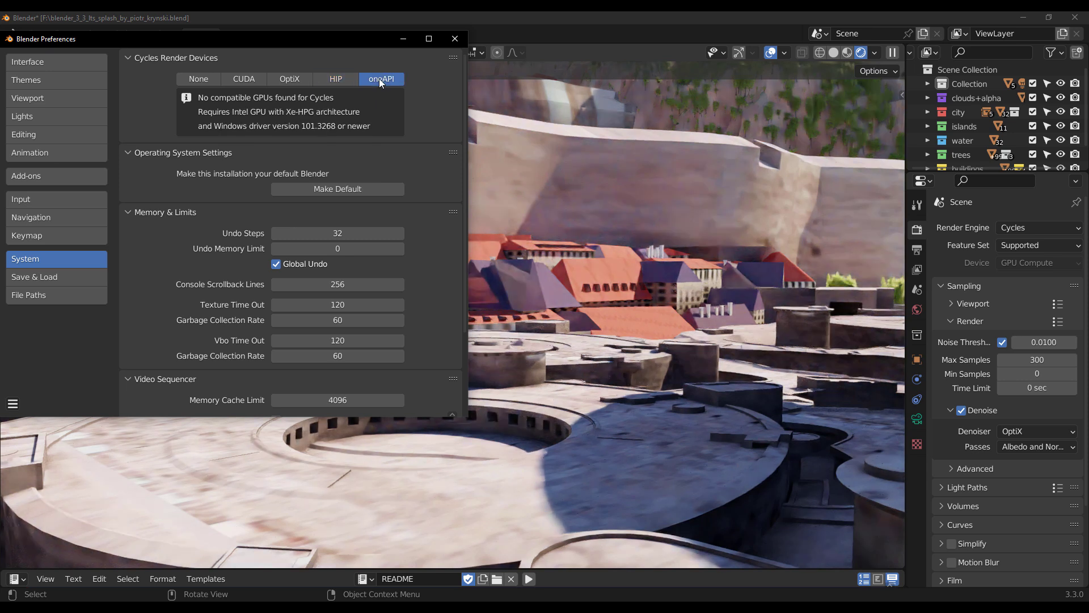
click(337, 79)
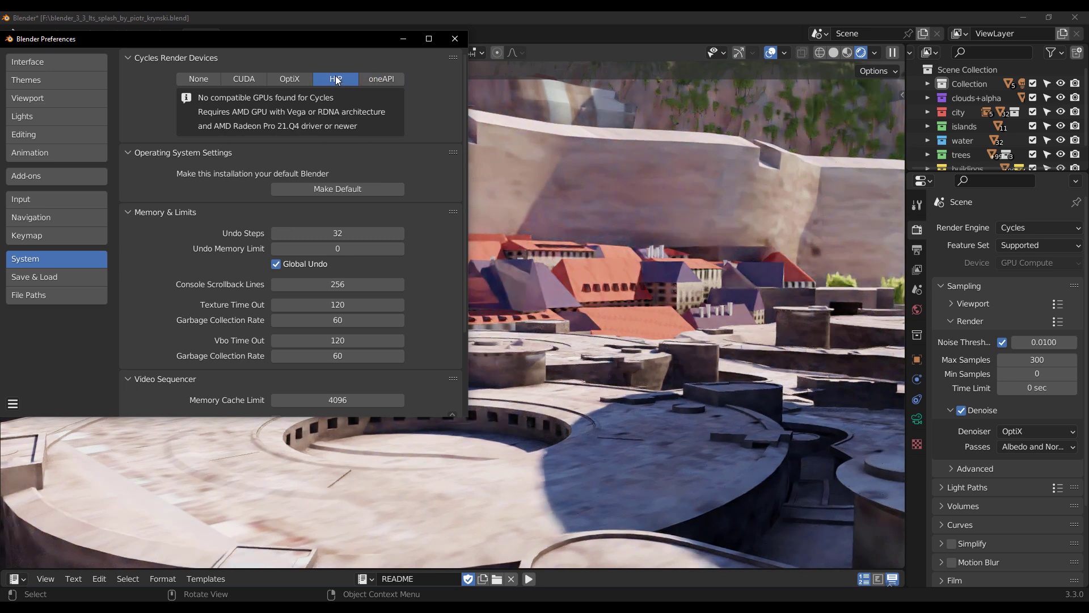
scroll(213, 265, down, 4)
scroll(212, 264, up, 3)
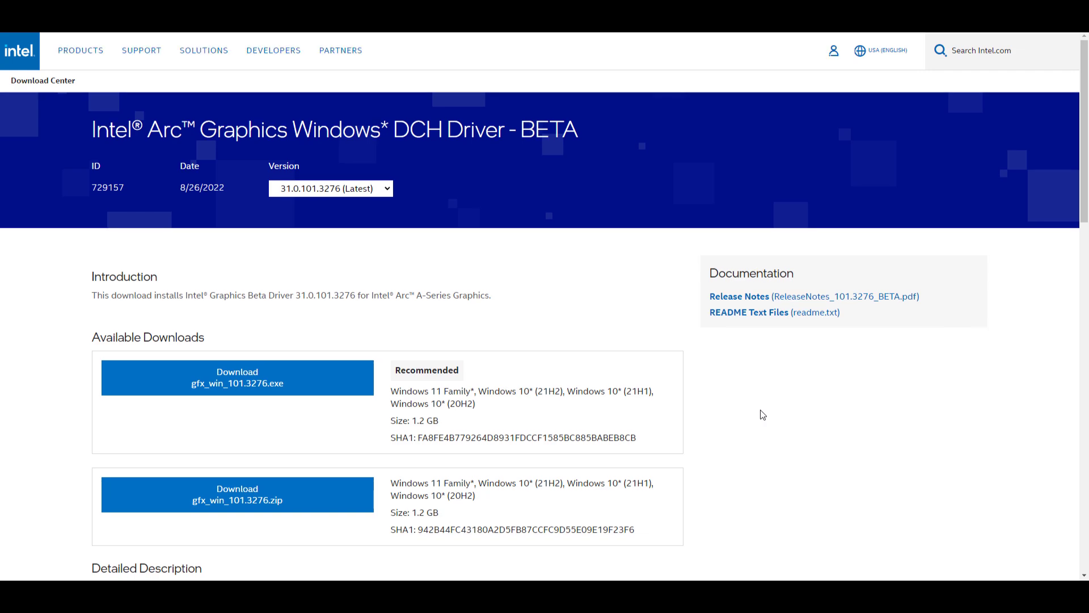
Deactivate cookies on the Intel Arc DCH driver page and scroll through it.
scroll(761, 411, down, 6)
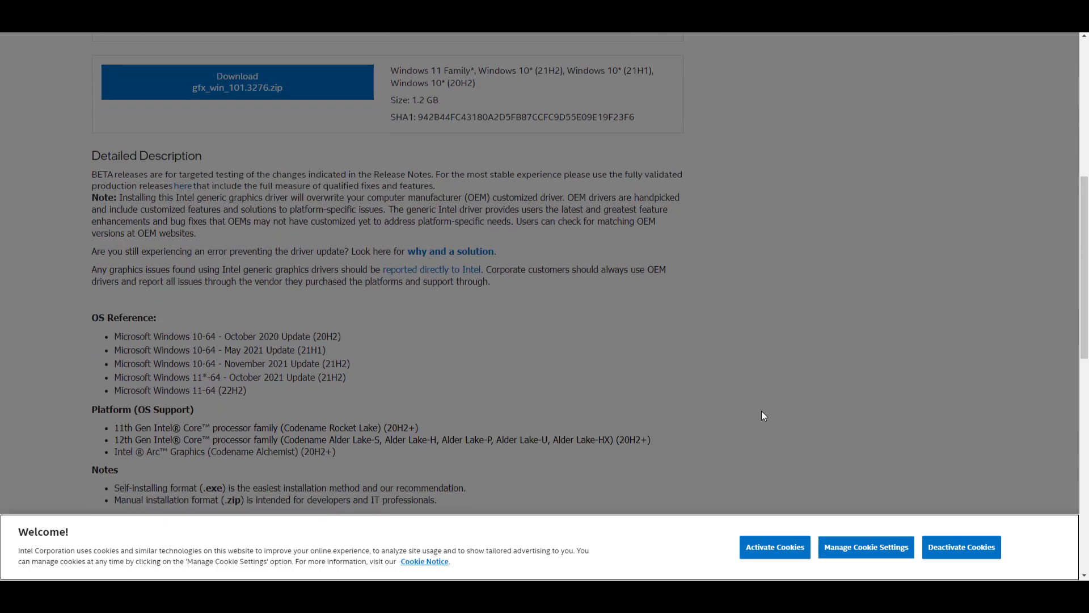
scroll(761, 410, up, 6)
click(945, 550)
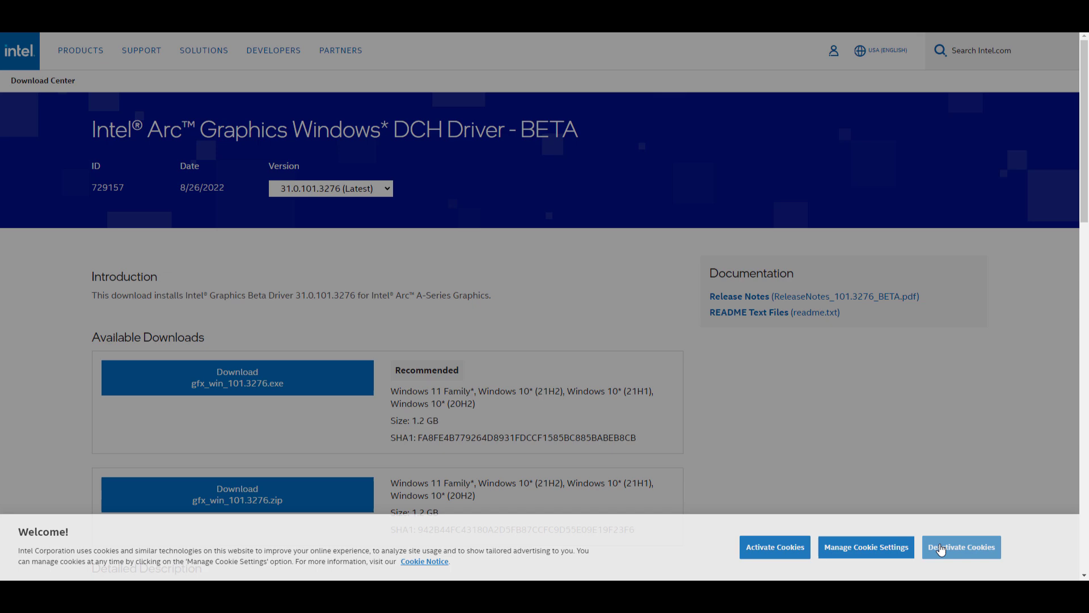
scroll(404, 262, down, 10)
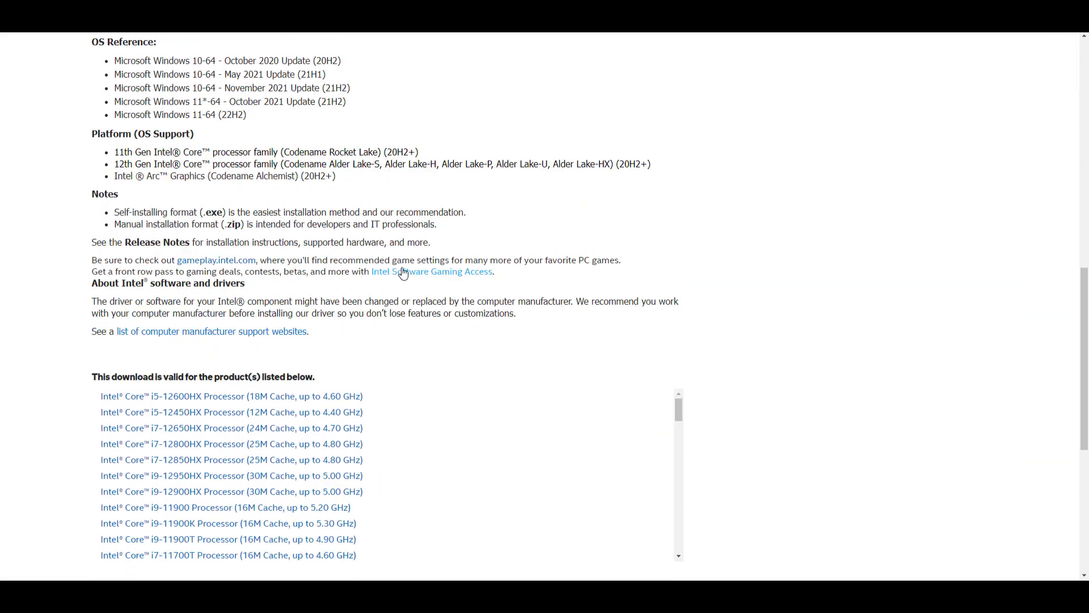
scroll(403, 274, up, 9)
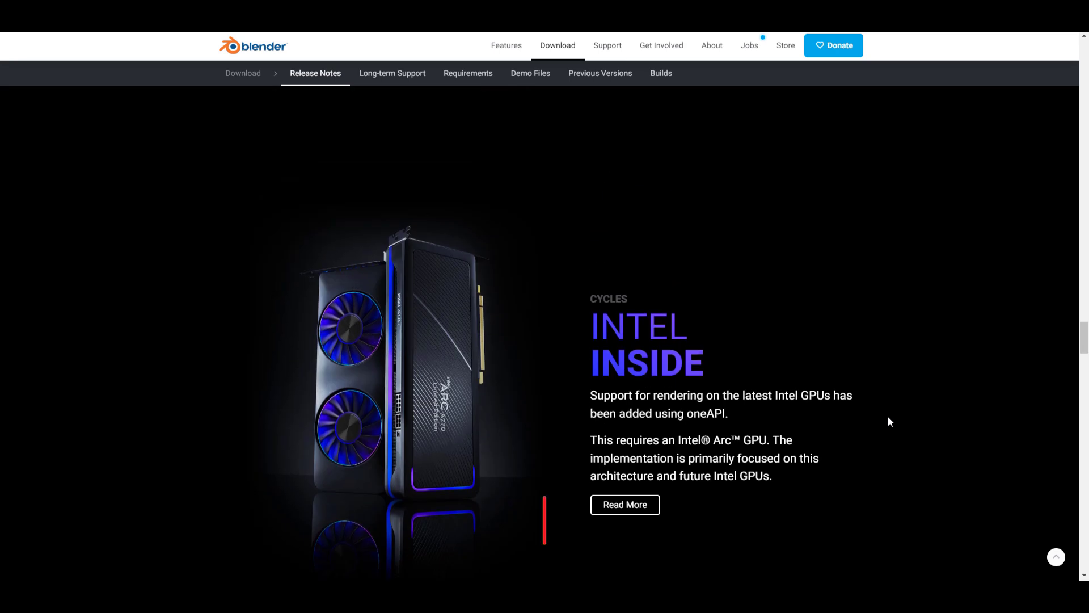
scroll(888, 421, down, 7)
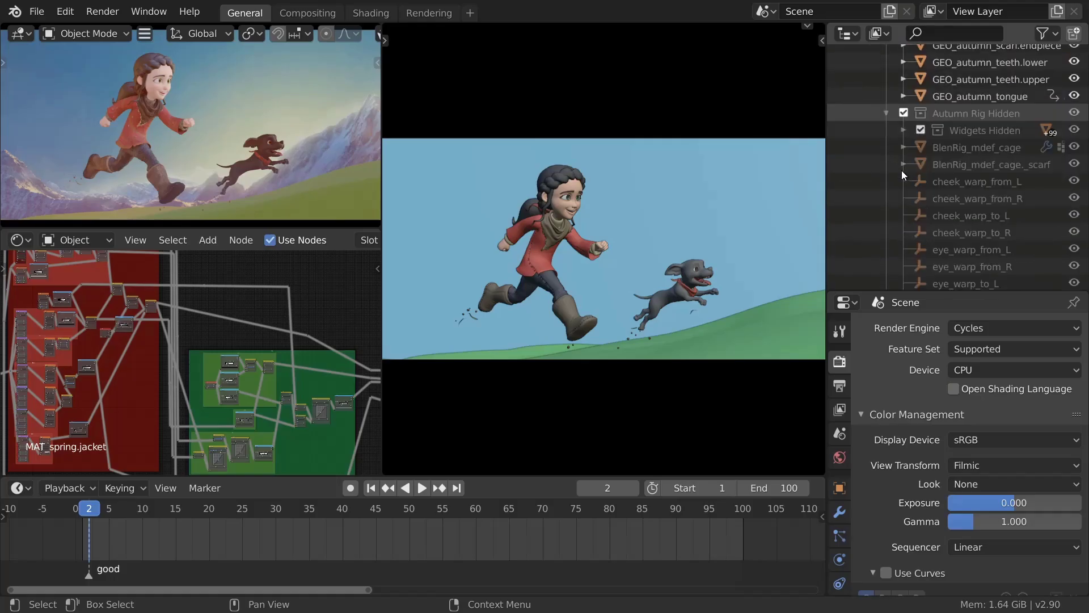
Leave camera view, make the girl's body active and zoom in close on the girl and dog.
scroll(901, 170, down, 10)
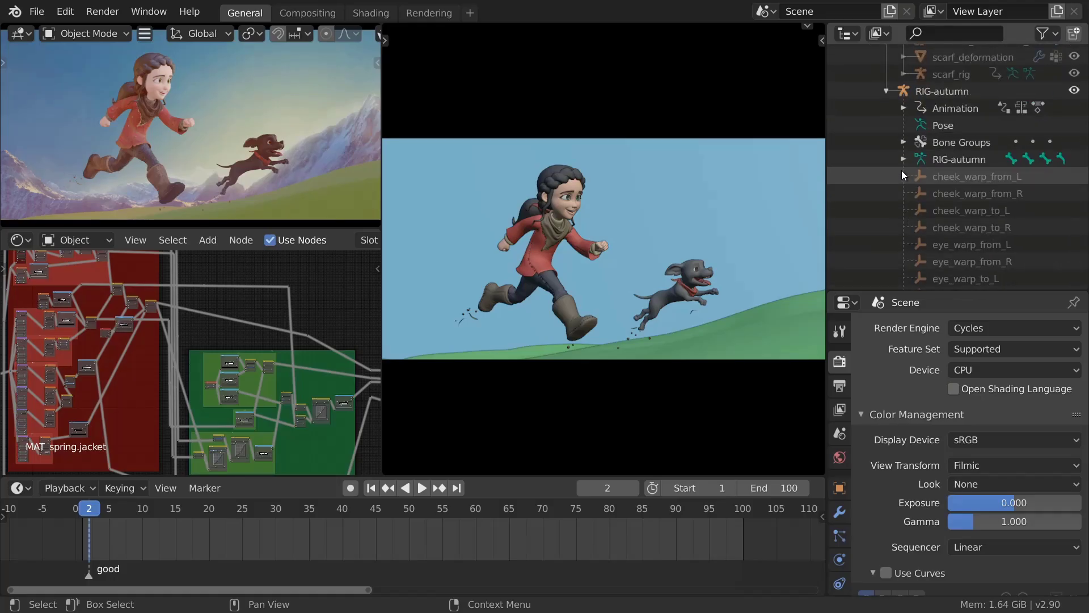
scroll(913, 433, down, 5)
scroll(914, 432, up, 5)
key(KP_0)
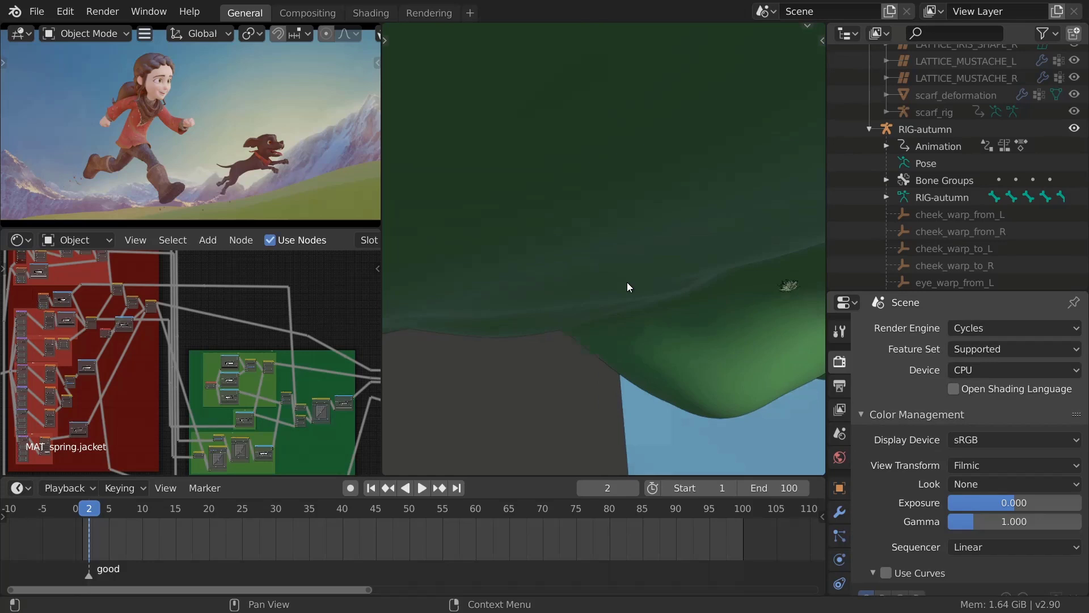
shift+click(628, 281)
ctrl+scroll(627, 281, up, 3)
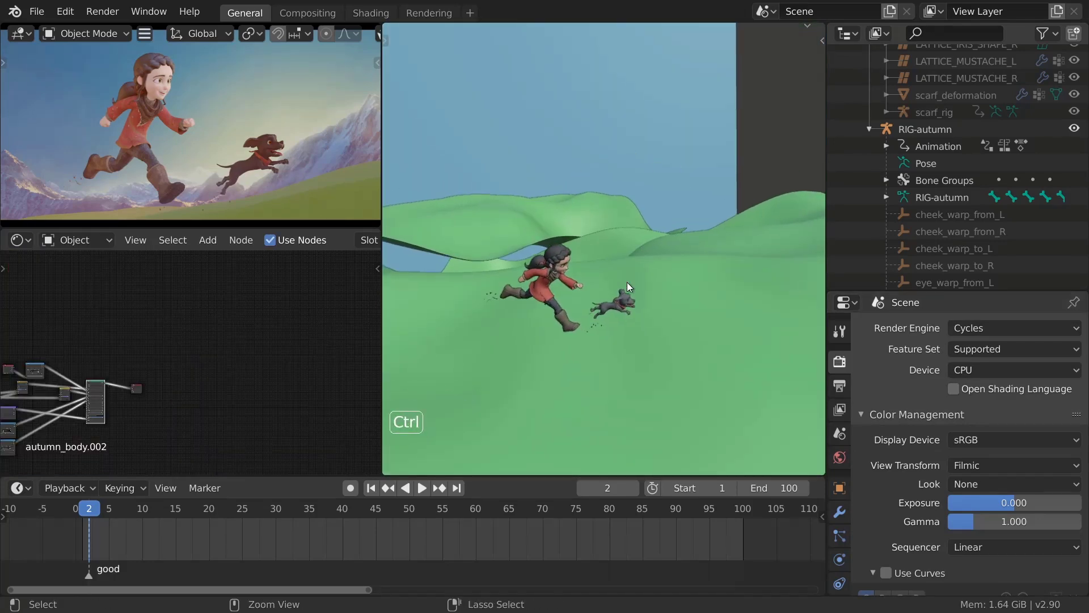
ctrl+middle_drag(627, 281, 628, 282)
scroll(628, 281, up, 3)
Frame the autumn_body.002 material node tree, then pan and orbit the viewports around the scene.
key(Home)
key(KP_0)
shift+middle_drag(193, 126, 297, 121)
scroll(261, 31, down, 2)
scroll(247, 240, down, 8)
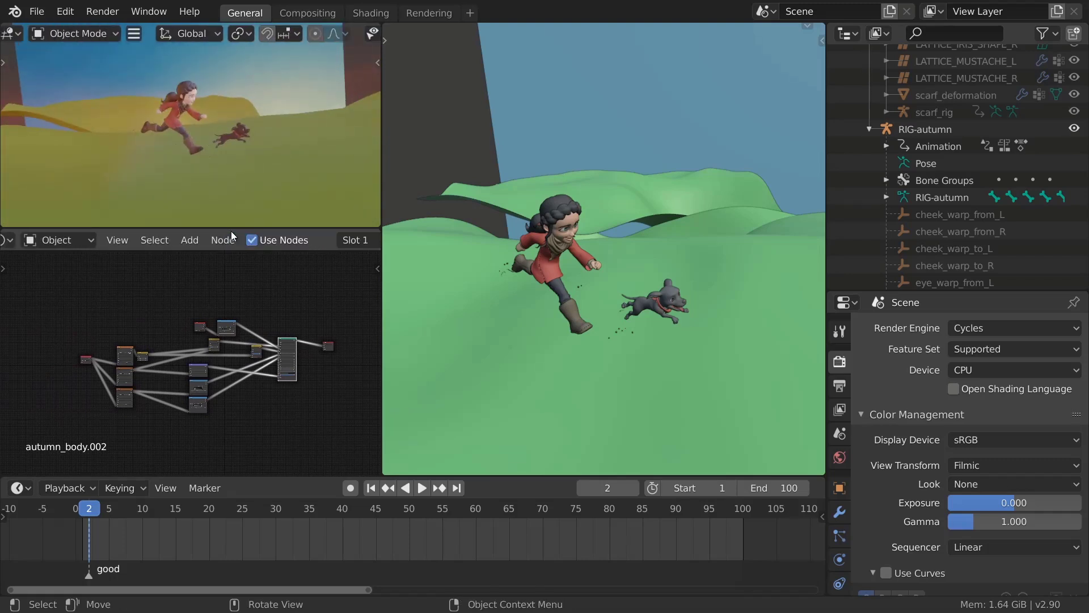
scroll(216, 386, up, 2)
scroll(216, 386, up, 2)
ctrl+middle_drag(216, 386, 229, 369)
ctrl+middle_drag(377, 525, 378, 525)
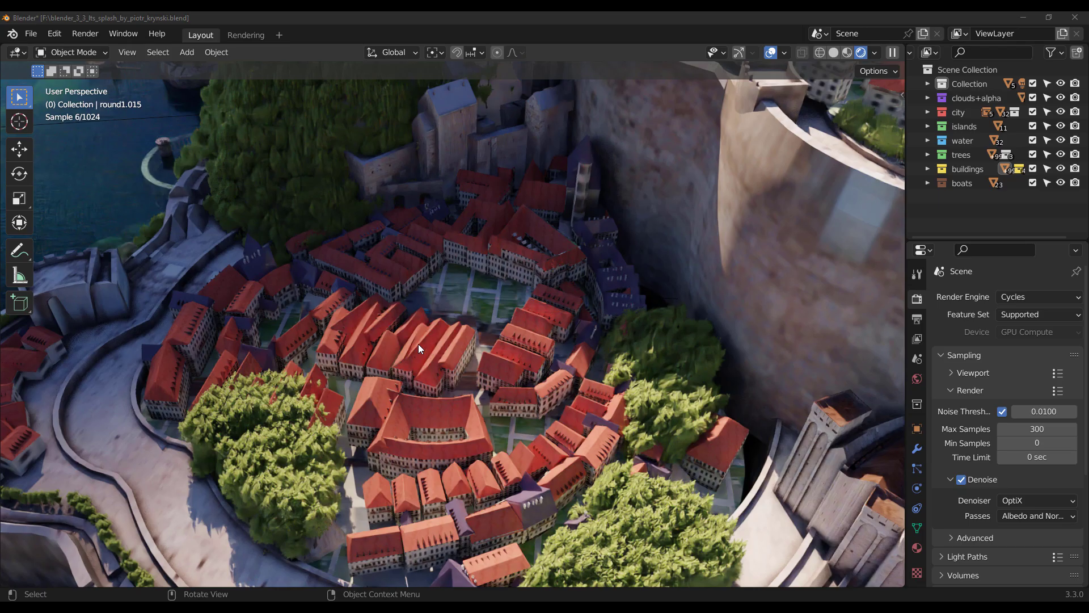
scroll(418, 344, down, 5)
middle_drag(710, 311, 668, 260)
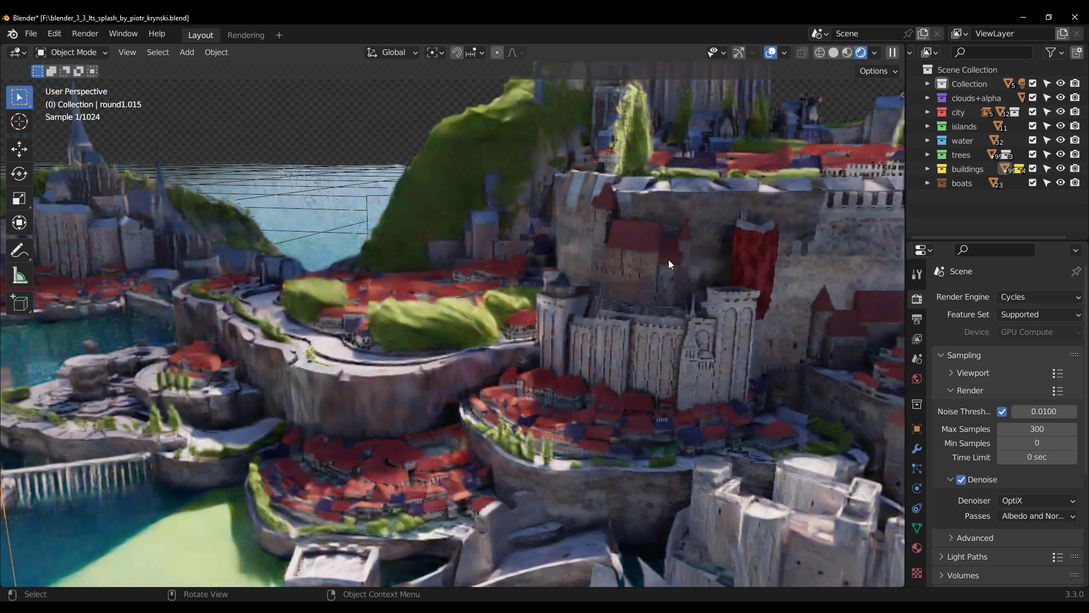
Zoom the 3D viewport out to a wide view of the Scanlands city.
scroll(668, 259, down, 3)
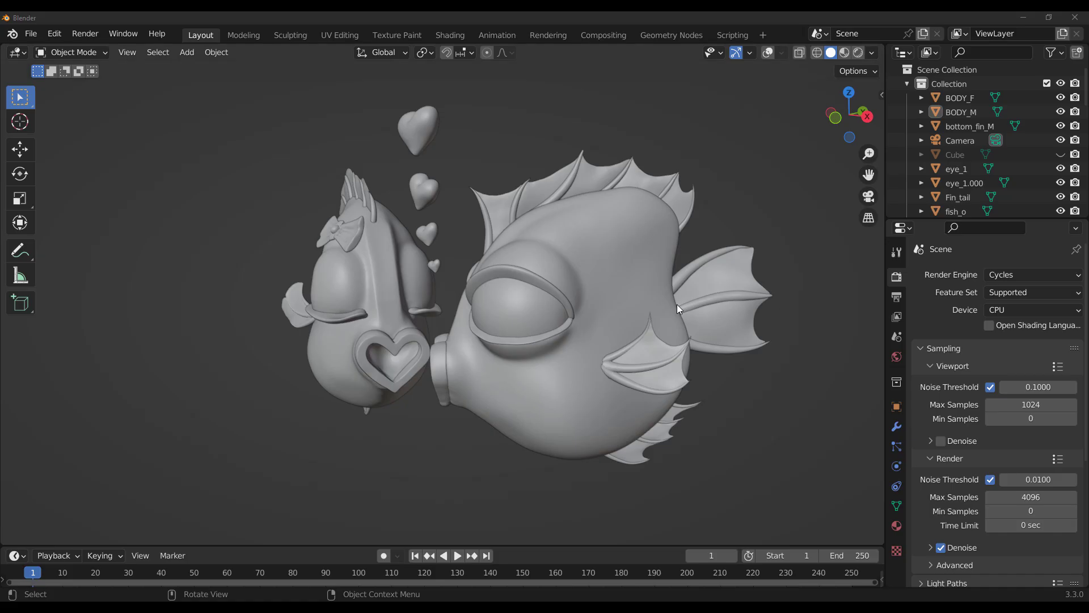
Orbit the kissing fish to a three-quarter view, then scroll the notes to Image Plane Marker.
middle_drag(681, 318, 481, 352)
scroll(553, 340, up, 2)
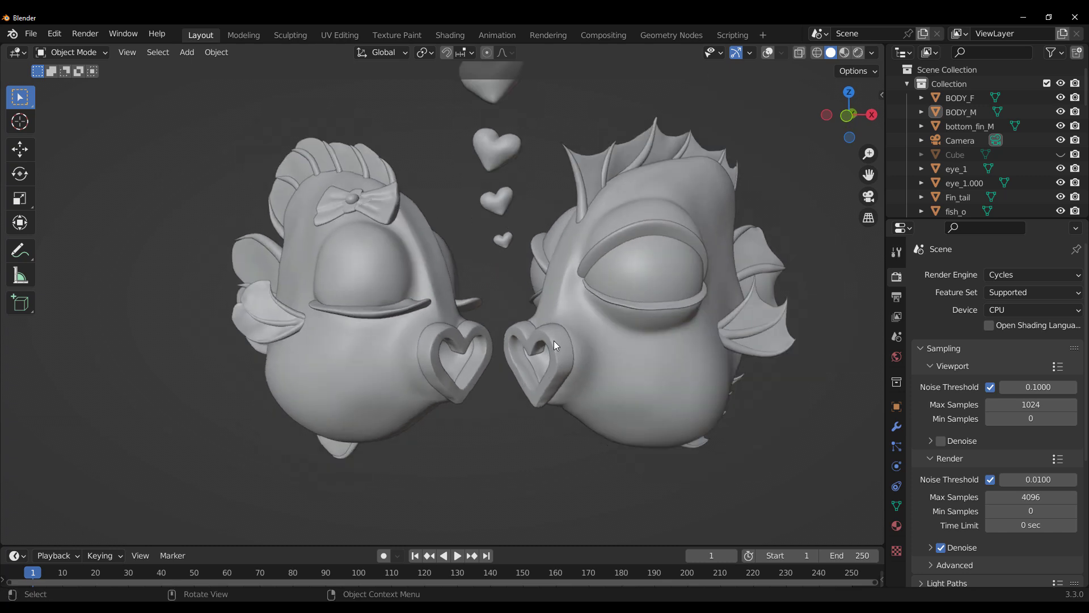
middle_drag(554, 340, 20, 320)
middle_drag(152, 341, 361, 369)
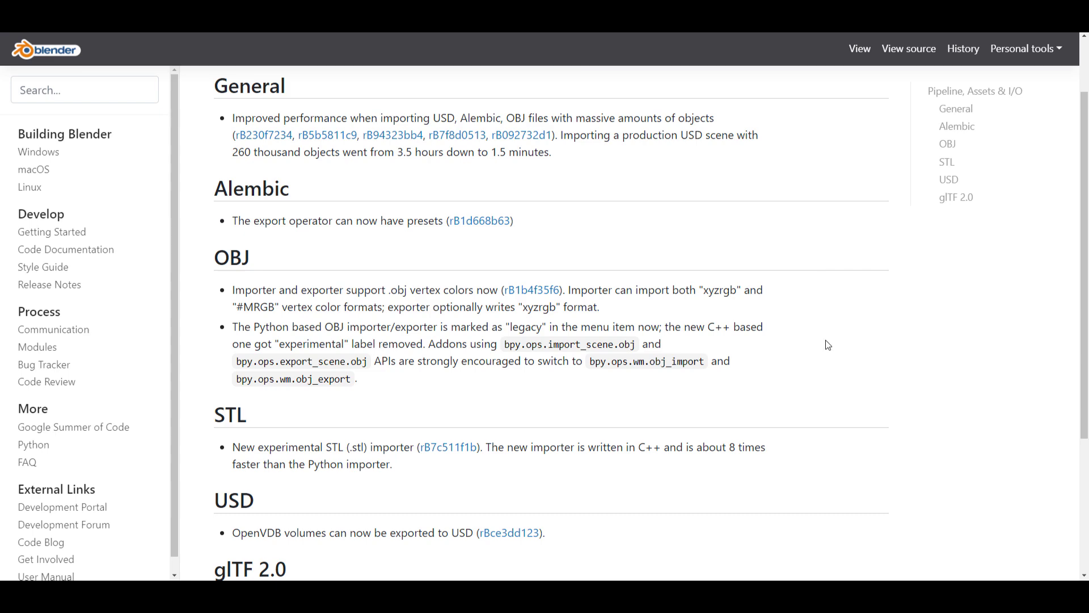
scroll(828, 345, down, 5)
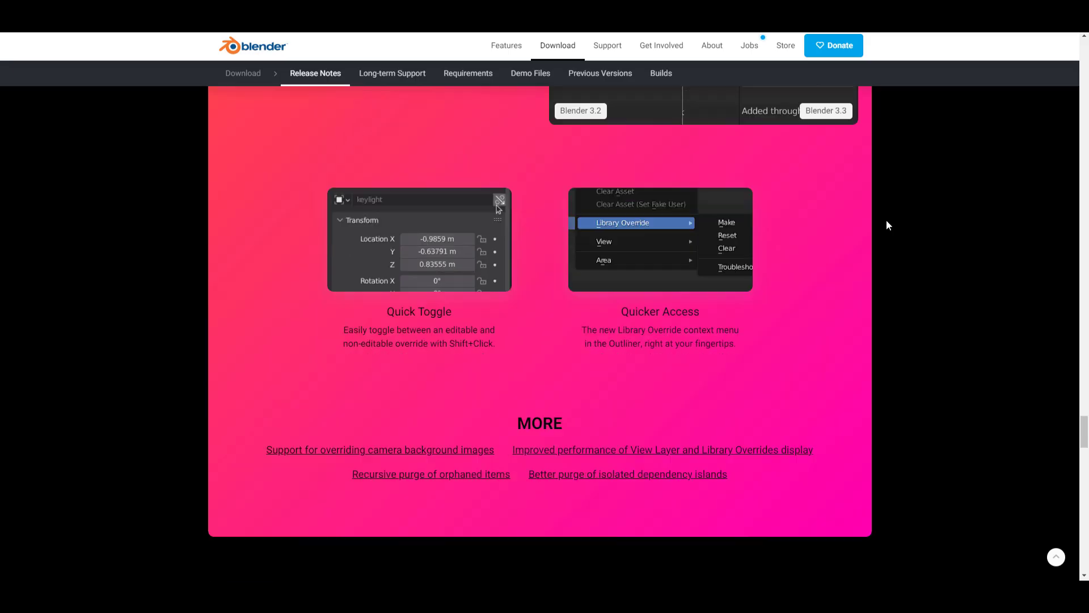
scroll(886, 224, down, 5)
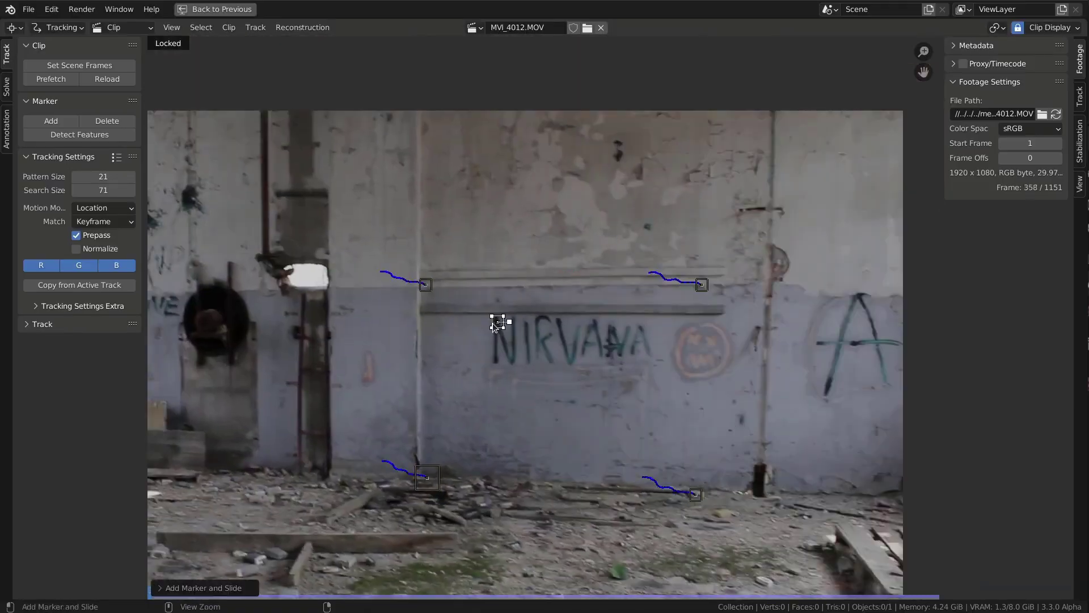
Track all wall markers forward and display the generated Plane Track image in the Image Editor.
key(a)
key(ctrl+t)
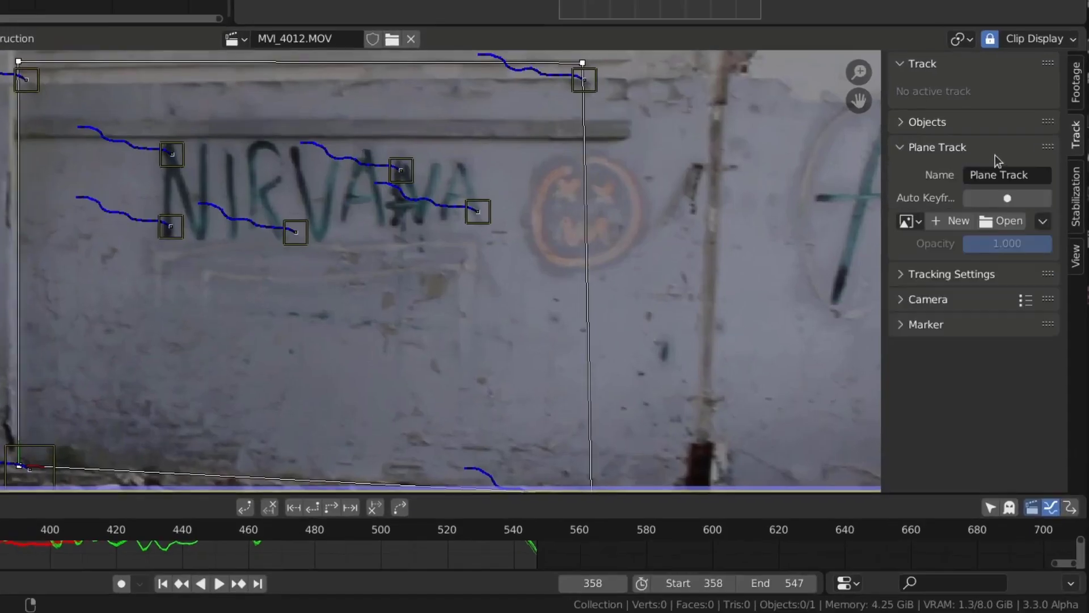
click(961, 219)
click(725, 28)
click(760, 49)
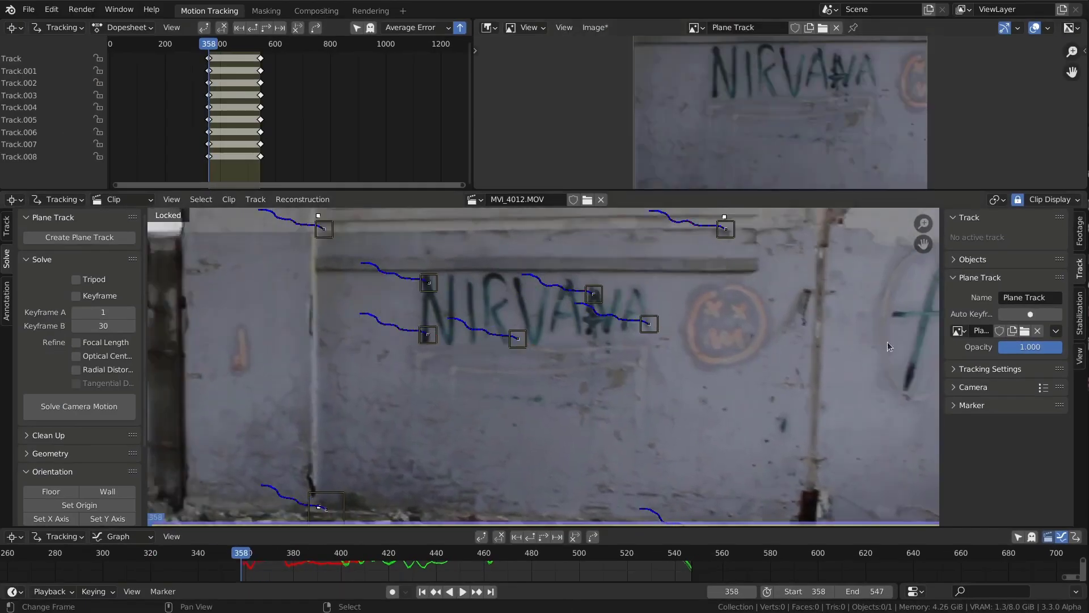
Clone out the NIRVANA lettering and paint Foo Fighters in blue on the Plane Track image.
key(n)
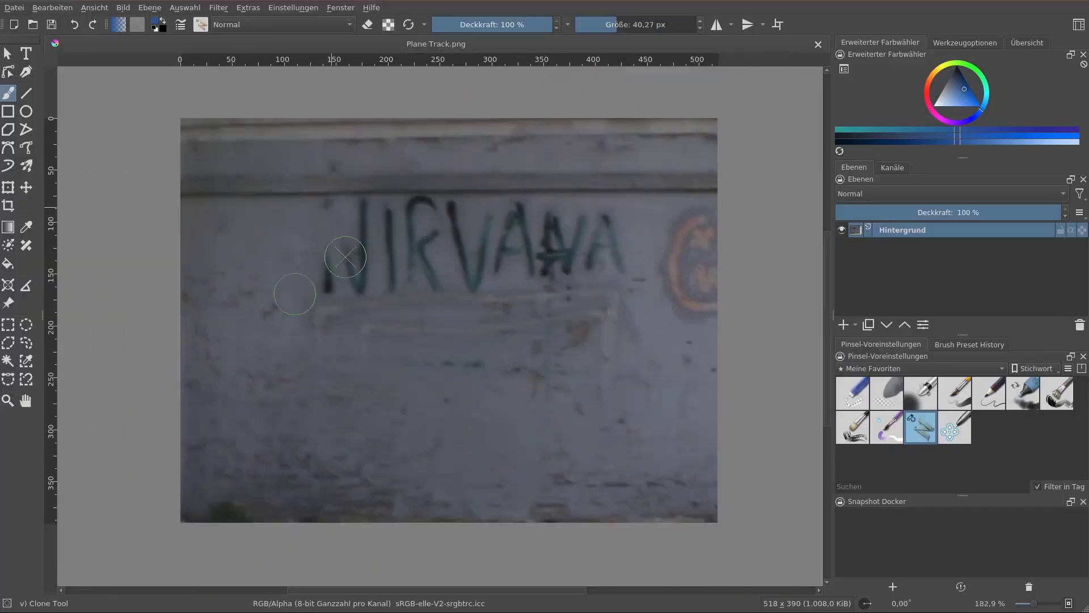
drag(345, 257, 618, 249)
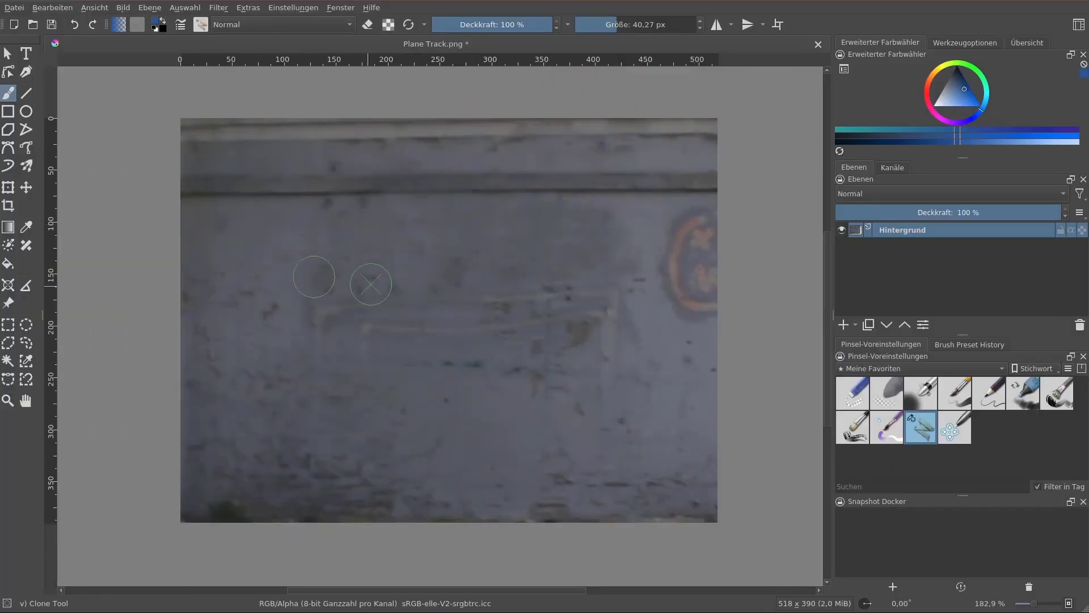
right_click(234, 254)
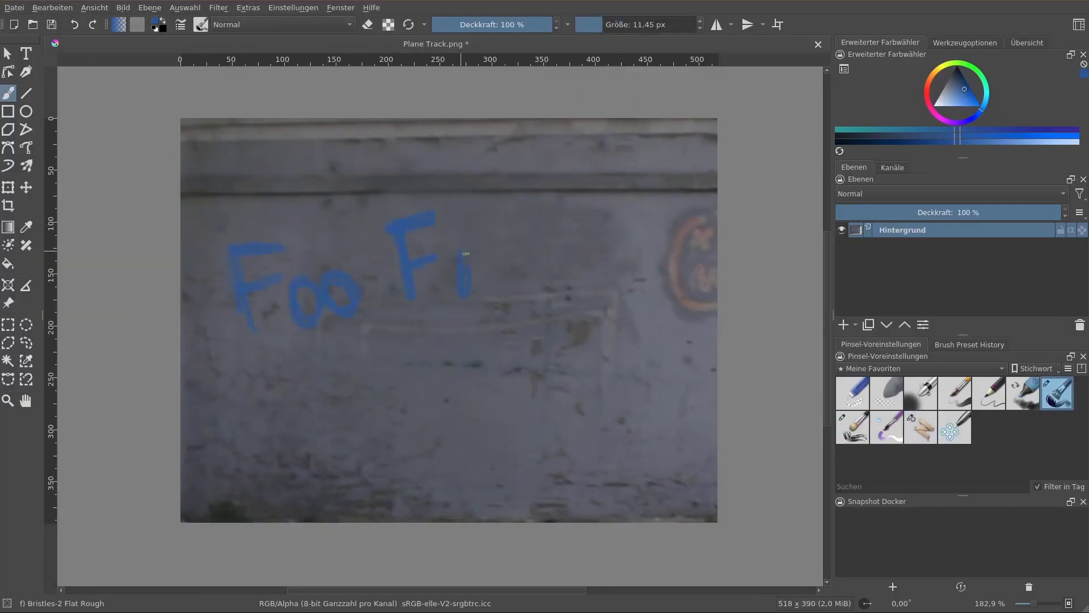
drag(465, 254, 680, 258)
Save the painted image and return to Blender.
key(ctrl+s)
key(alt+Tab)
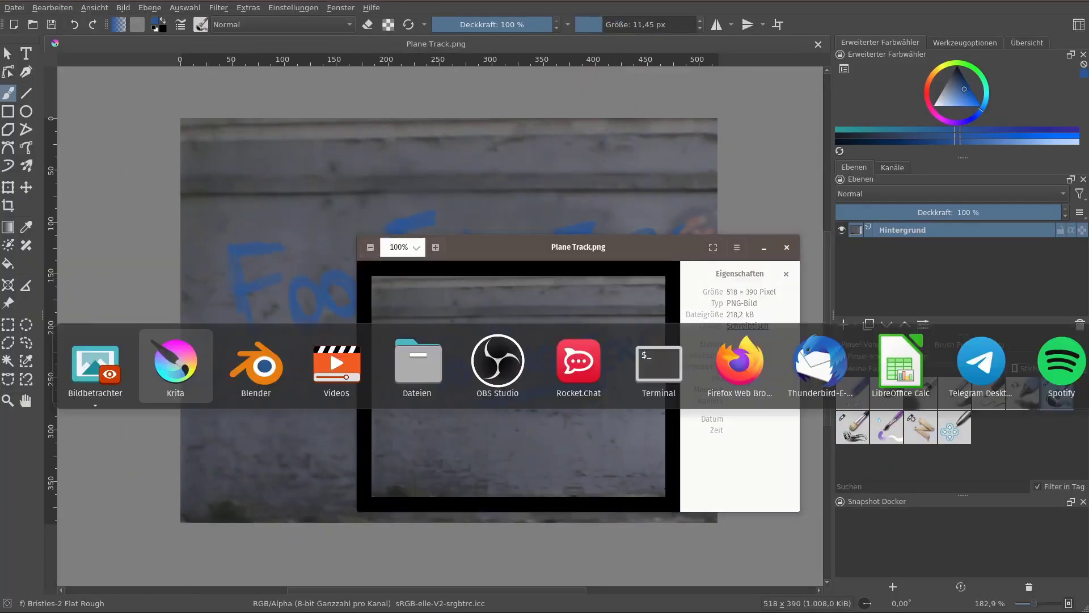
click(1055, 85)
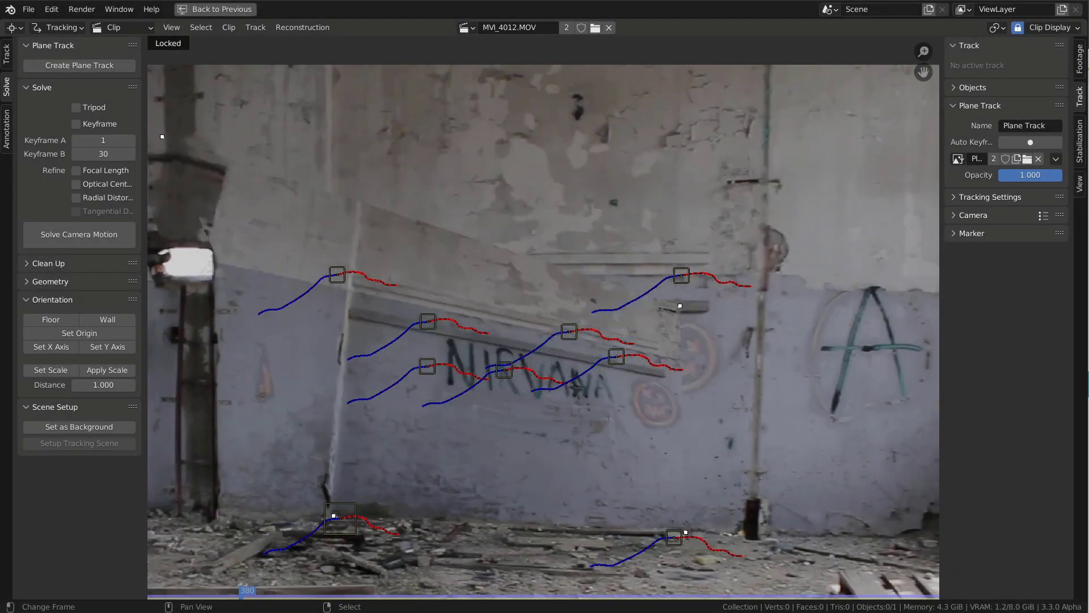
Scroll the Blender 3.3 release notes down to the 'But wait, there's more' cards.
click(1055, 159)
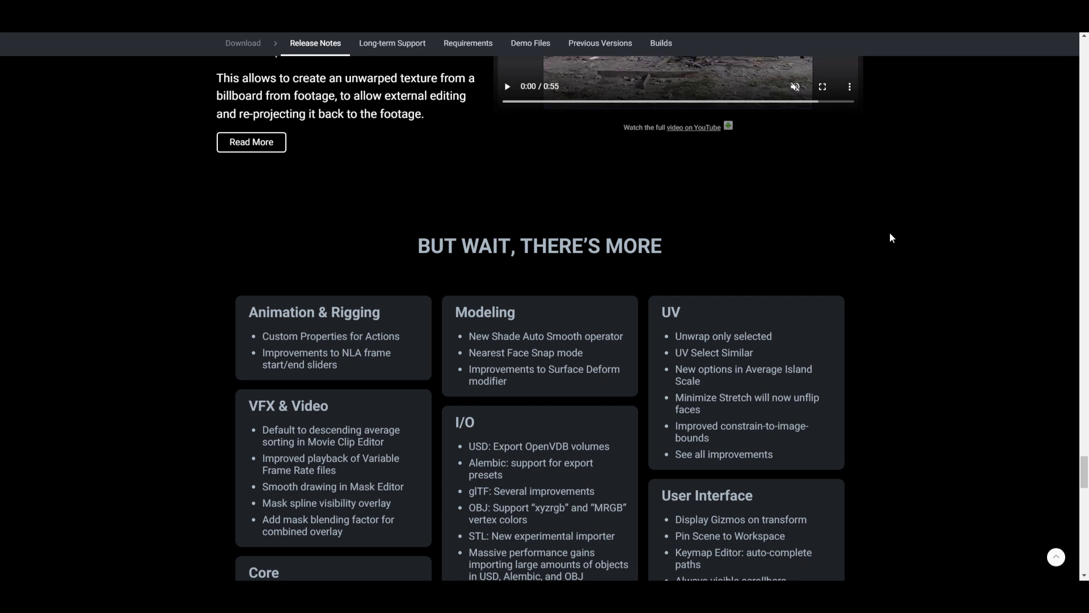
scroll(890, 233, down, 1)
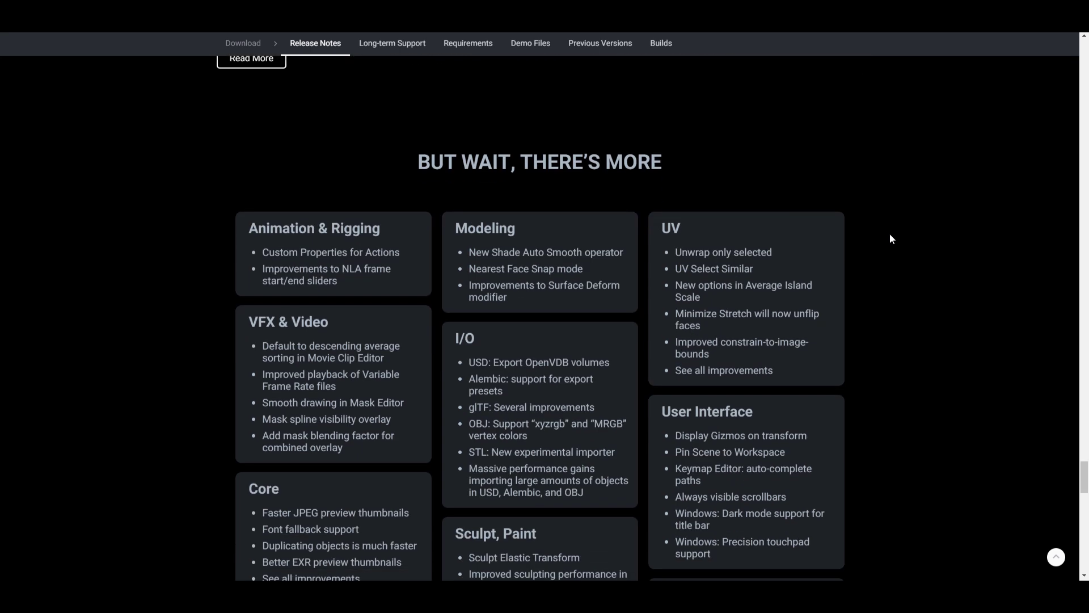
scroll(889, 233, down, 1)
scroll(889, 239, down, 1)
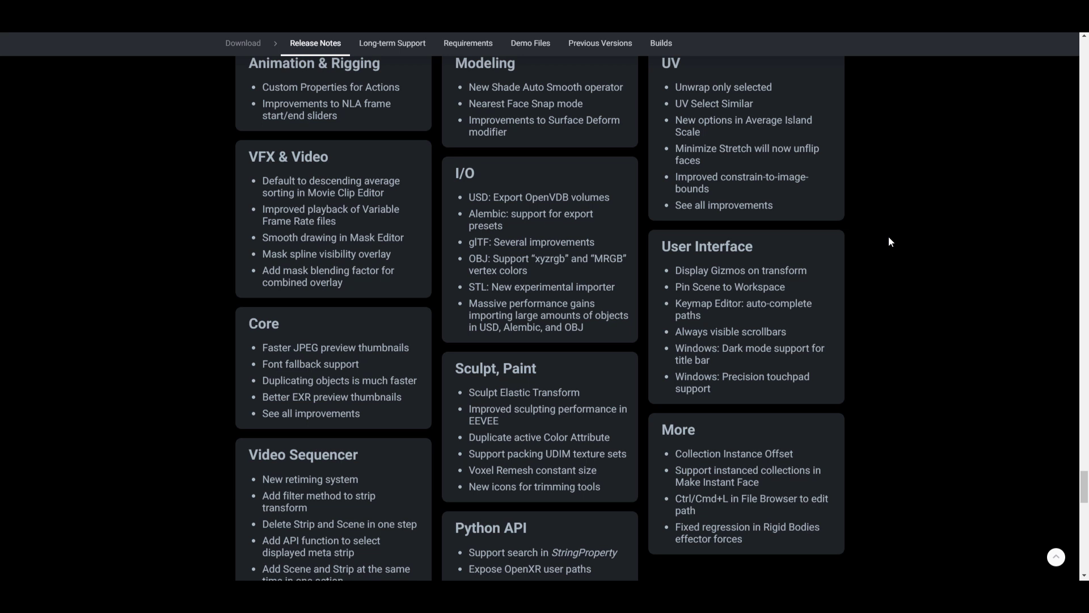
scroll(825, 351, up, 2)
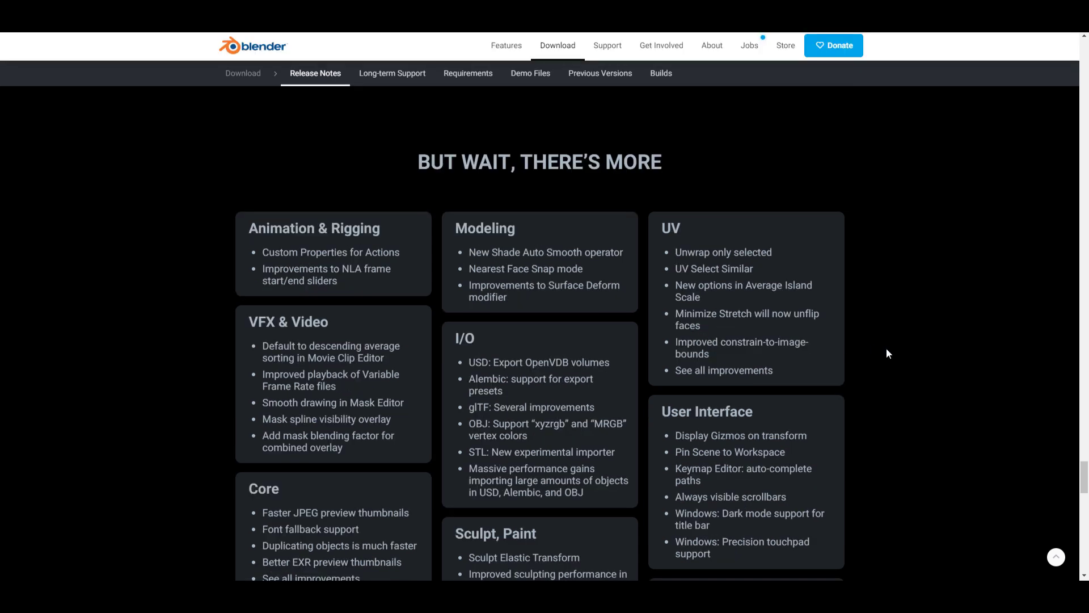
scroll(897, 372, down, 2)
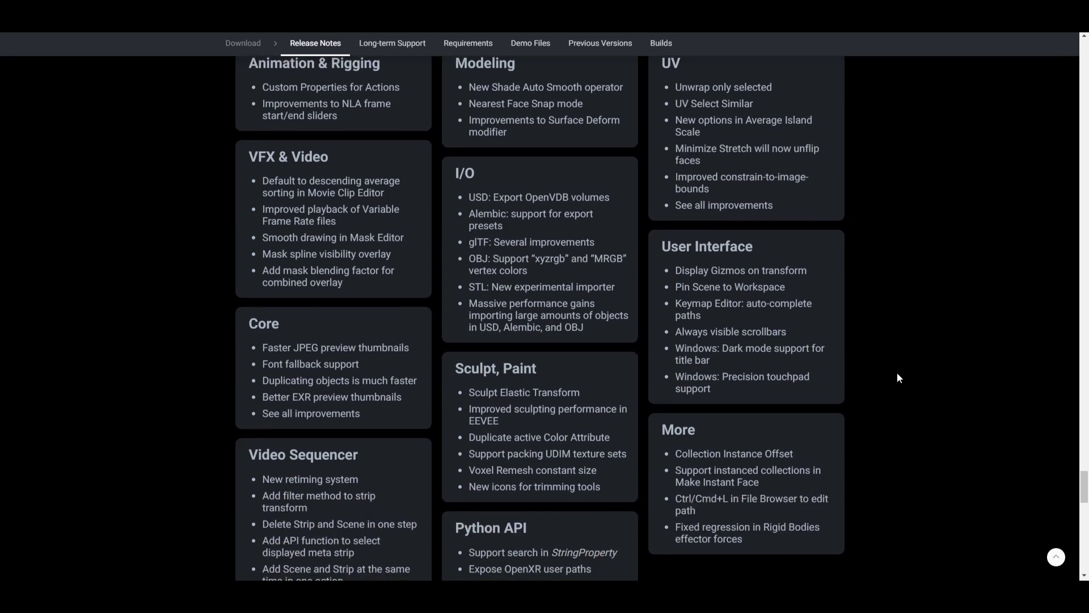
scroll(894, 366, up, 4)
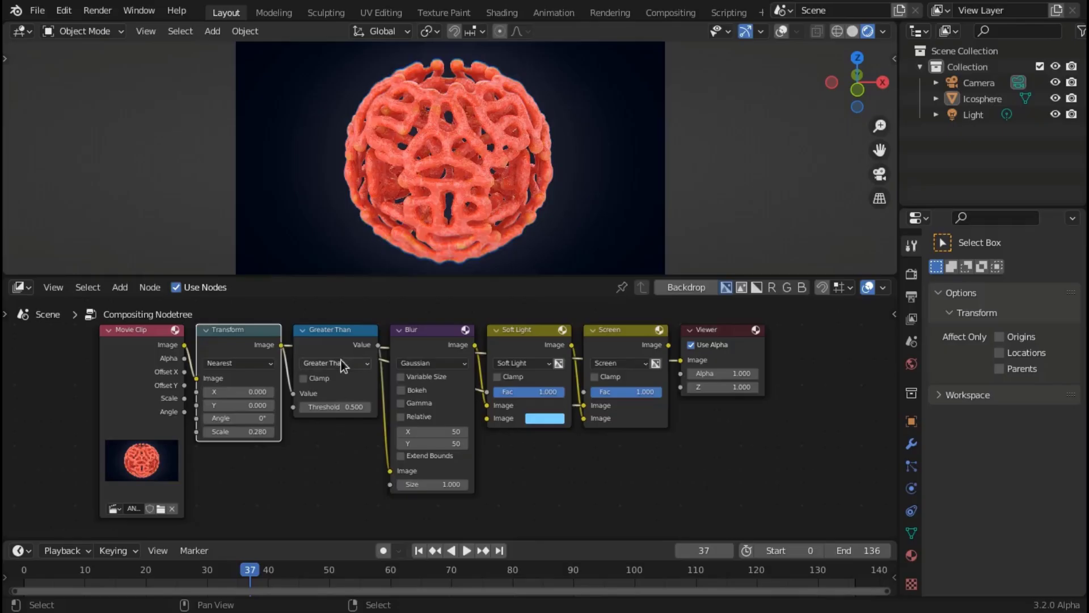
Set the Greater Than threshold to 0.440 and the Blur X/Y size to 54.
click(340, 348)
drag(335, 407, 357, 406)
click(425, 328)
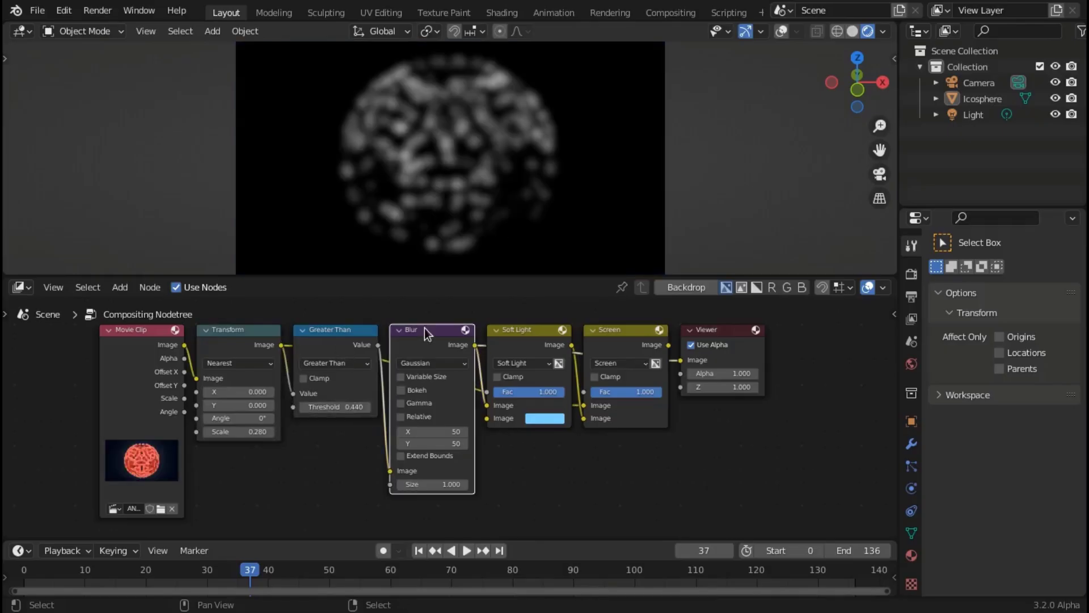
drag(434, 431, 448, 443)
Preview the Soft Light and Screen outputs, play the animation, and nudge the threshold to 0.420.
click(527, 345)
click(613, 342)
key(space)
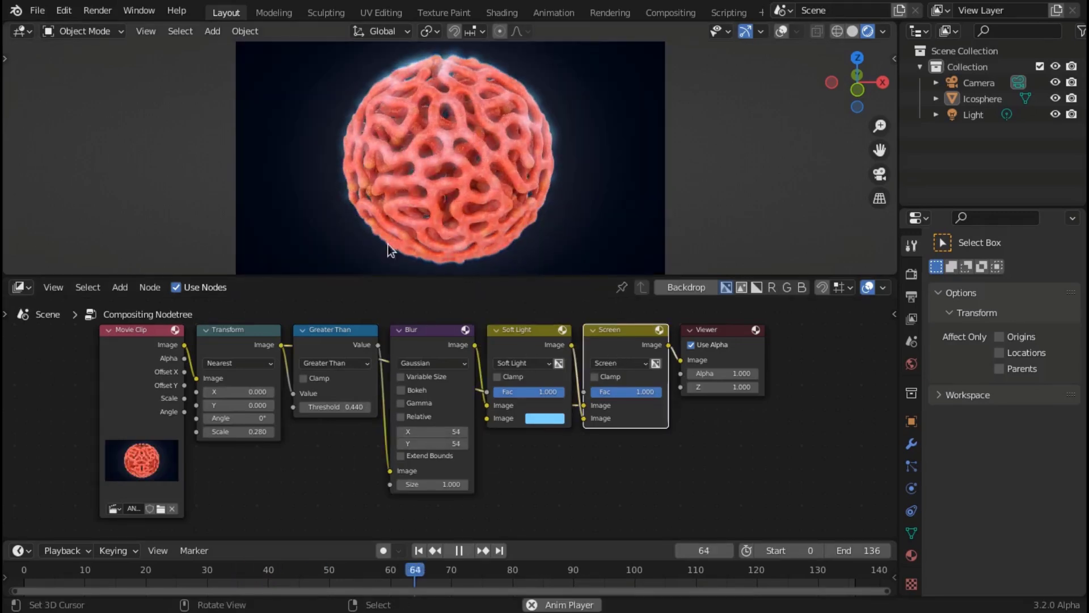
drag(335, 407, 329, 406)
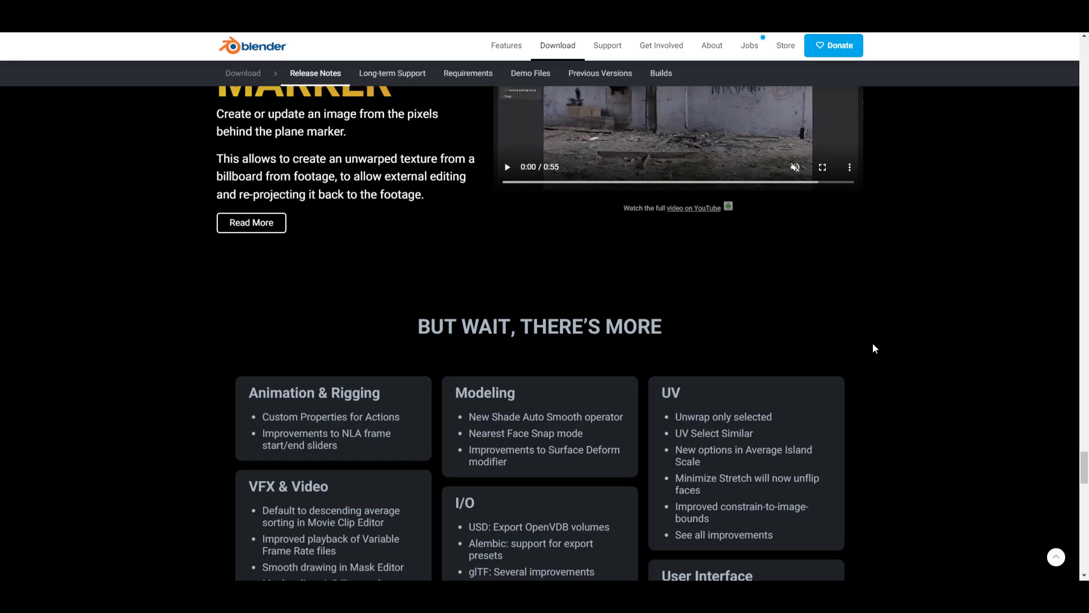
Scroll up past the AMD Vega and Intel Arc sections to Grease Pencil Everywhere.
scroll(874, 340, up, 10)
scroll(876, 338, up, 15)
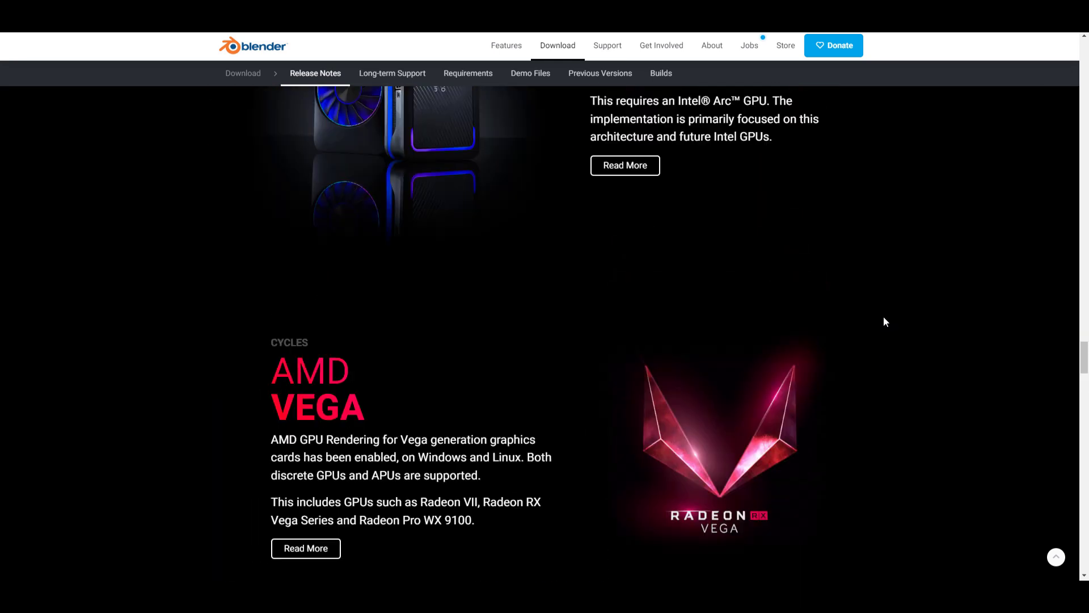
scroll(861, 287, up, 2)
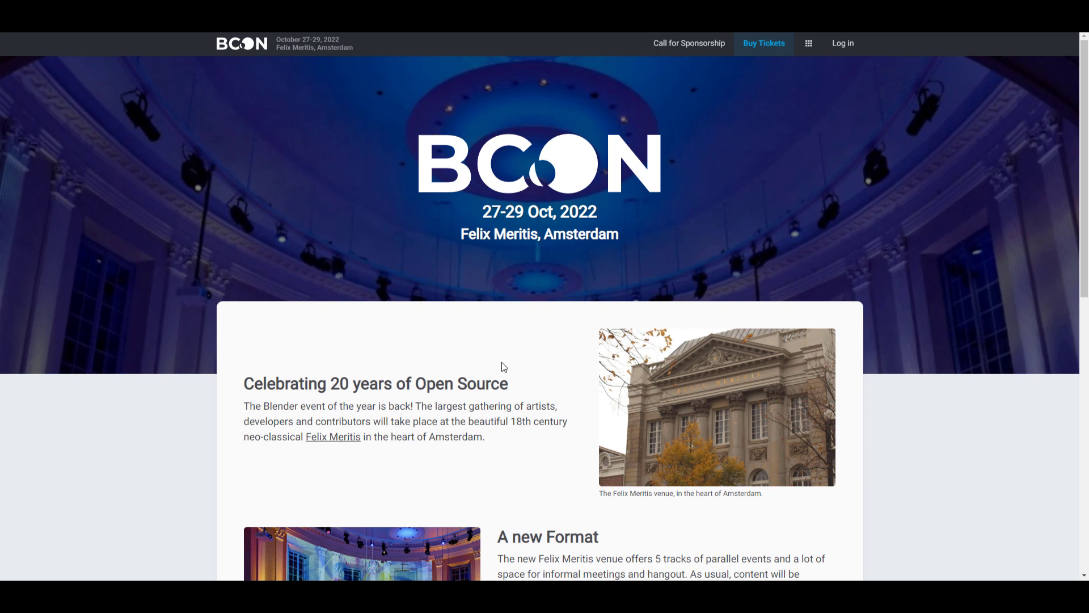
Scroll the BCON 2022 page through the 'A new Format' and Tickets sections.
scroll(750, 263, down, 10)
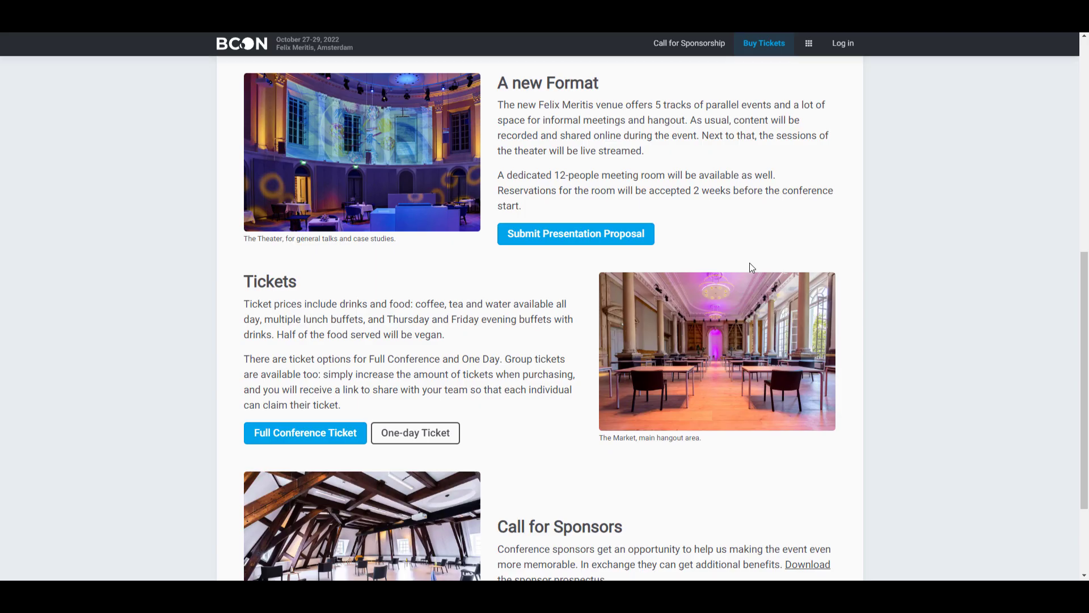
scroll(750, 263, up, 4)
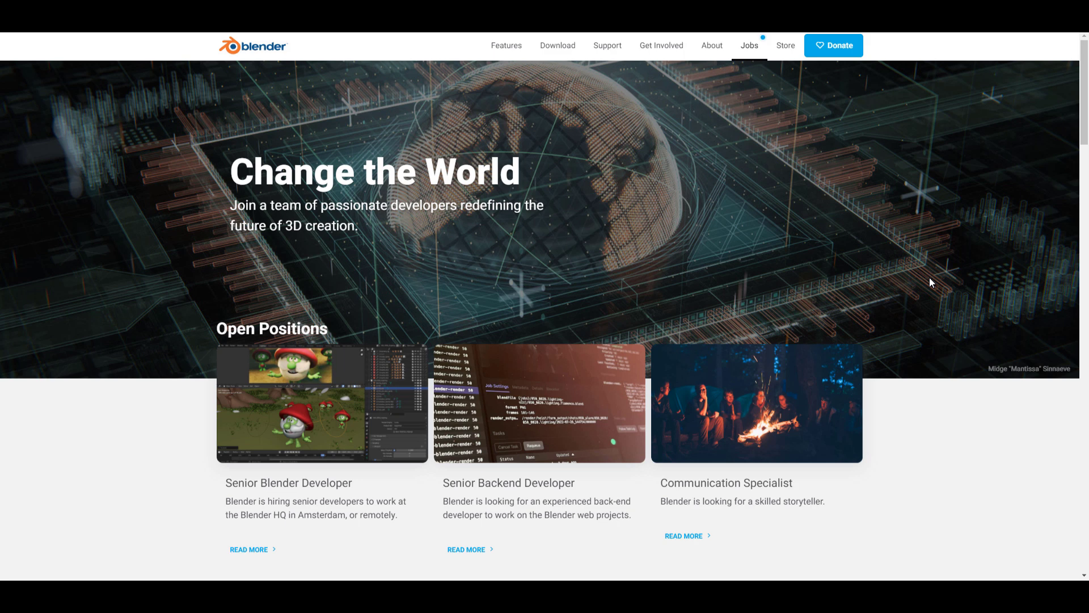
Scroll through the blender.org Jobs page listing the open developer and communication positions.
scroll(929, 282, down, 2)
scroll(914, 458, up, 2)
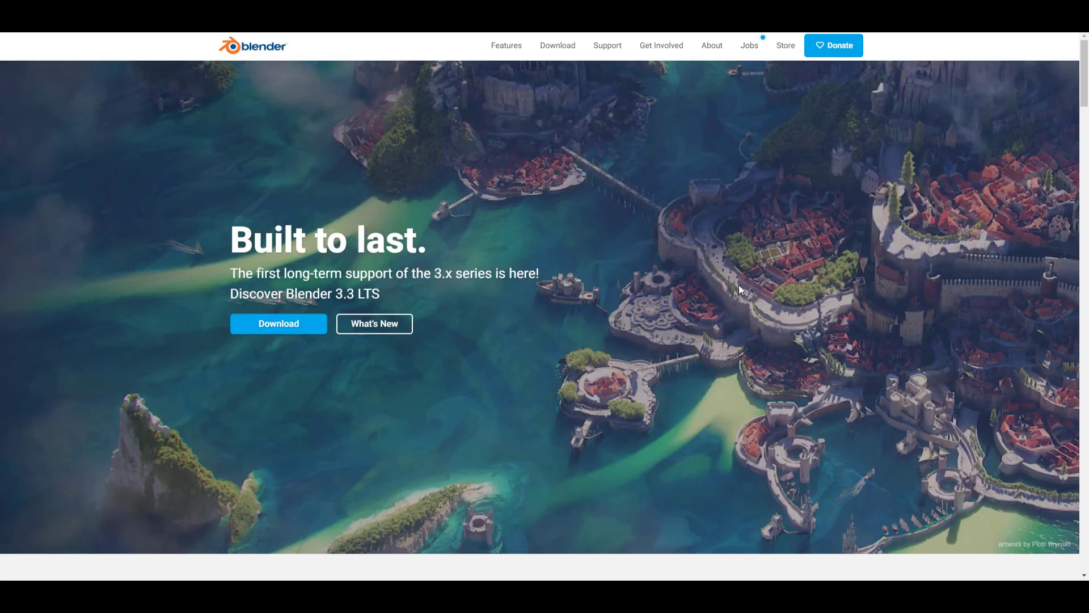
Bring the Blender 3.3 LTS – Scanlands demo entry into view, then orbit the opened island scene.
scroll(741, 291, down, 15)
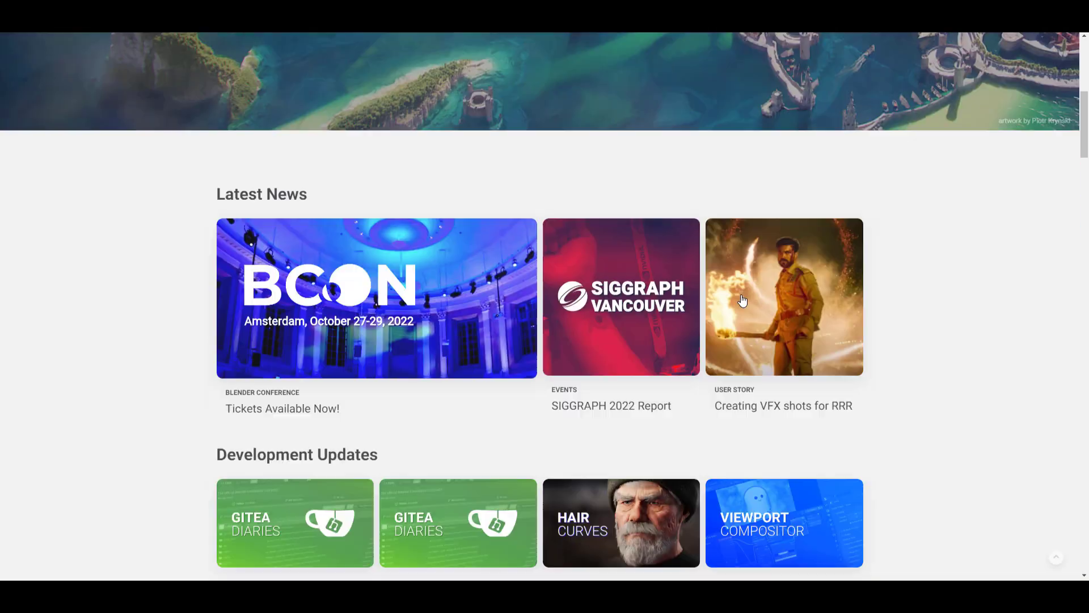
scroll(741, 299, up, 15)
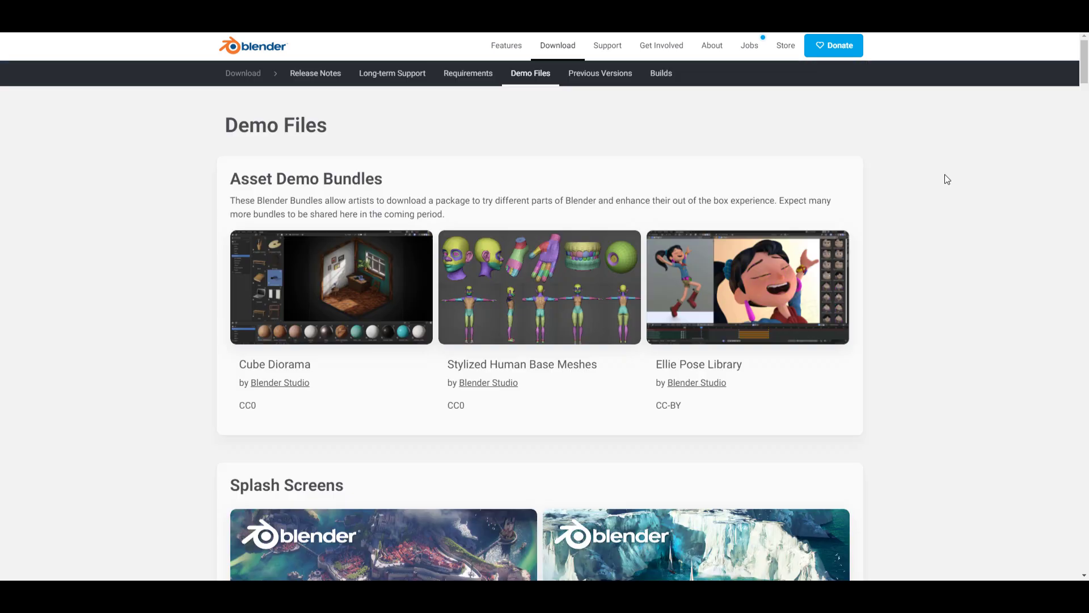
middle_click(944, 202)
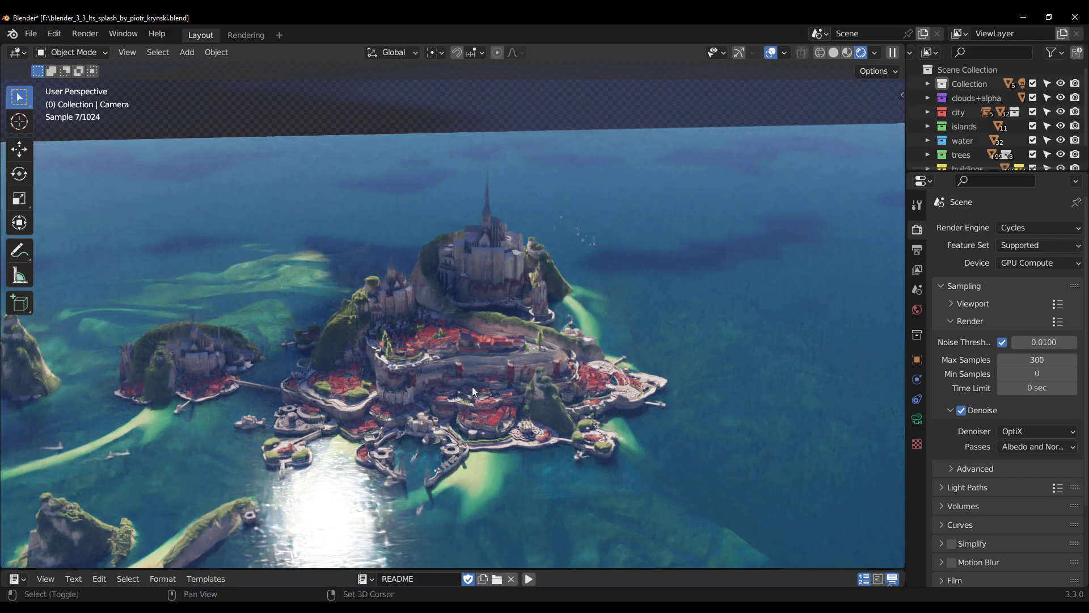
middle_drag(472, 387, 523, 389)
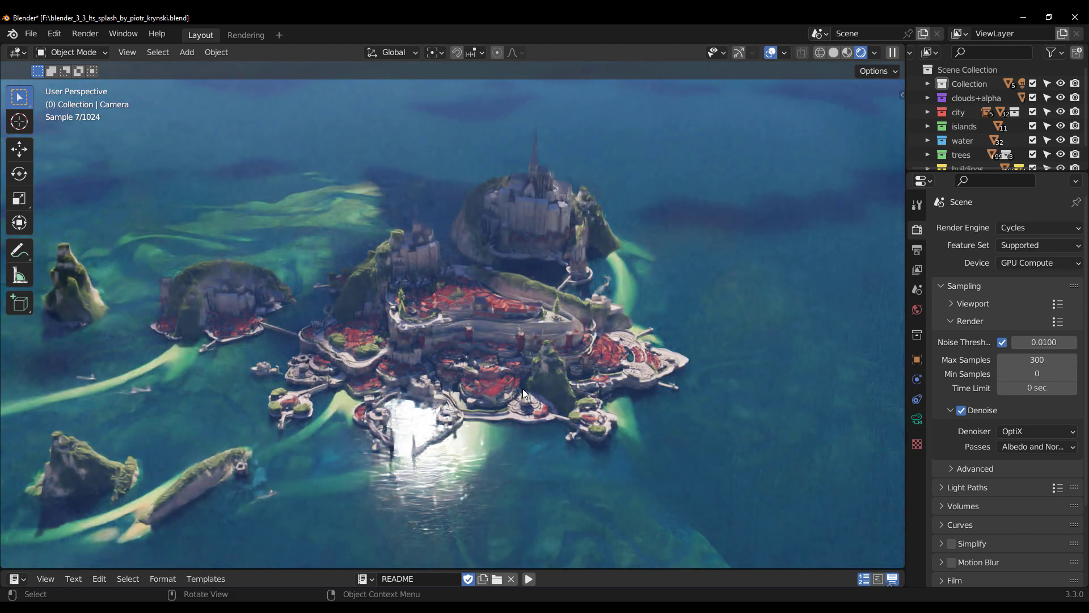
Orbit closer to the Scanlands castle town and pan sideways across the Cycles-rendered island.
middle_drag(400, 367, 351, 373)
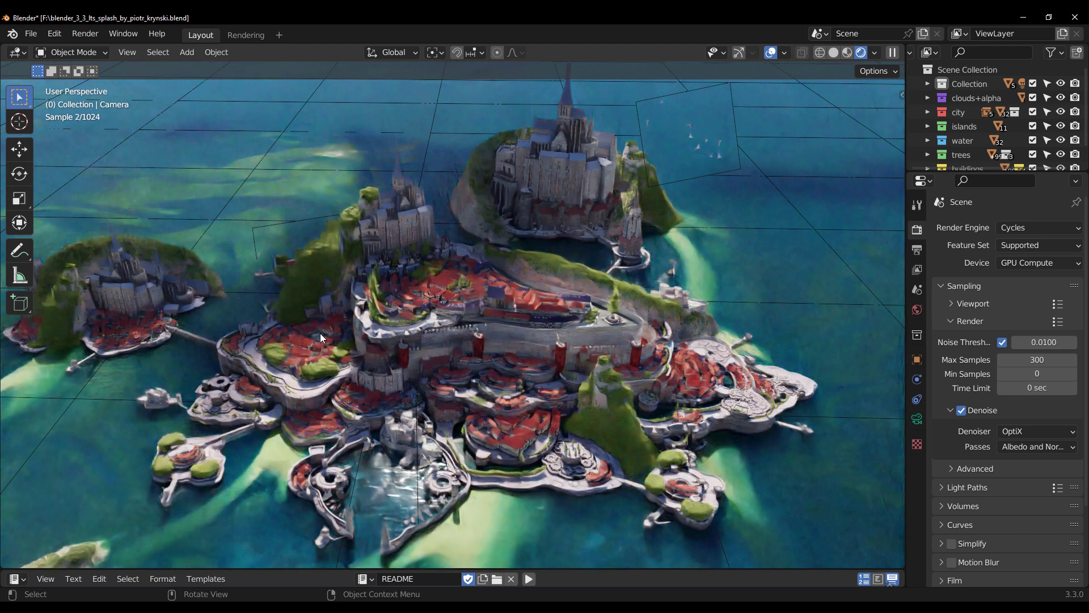
shift+middle_drag(320, 332, 392, 326)
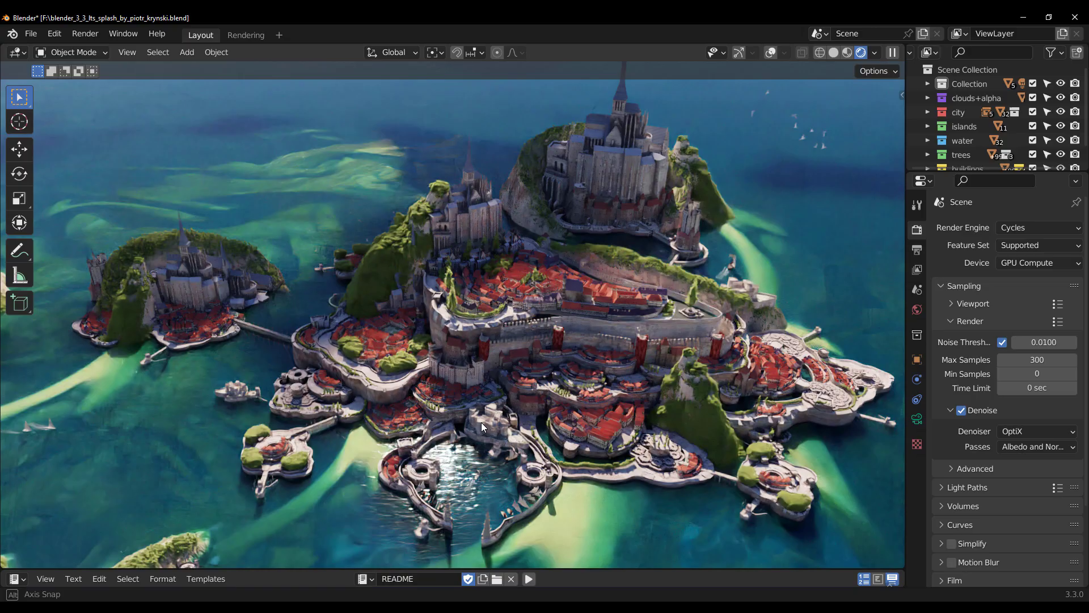